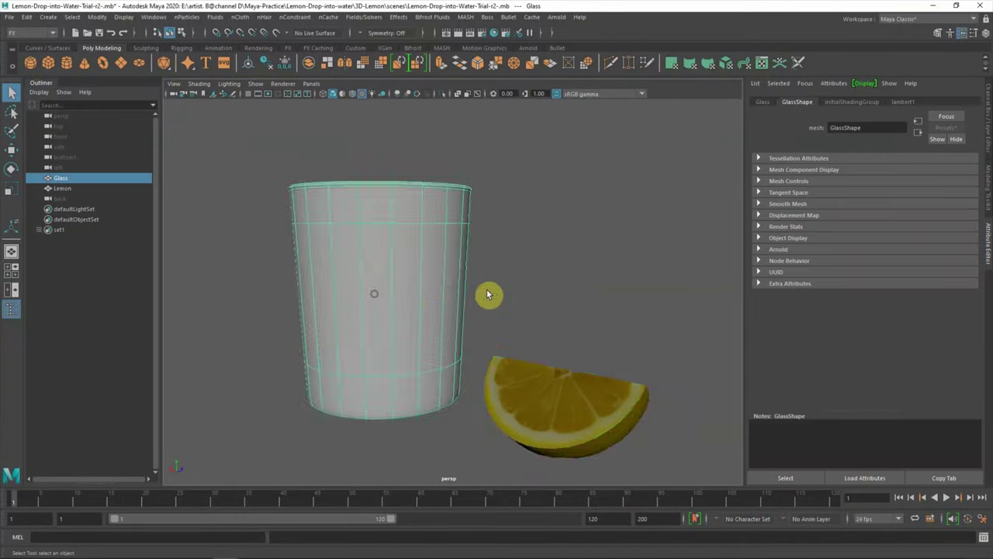
Orbit the perspective view around the glass and lemon wedge in Lemon-Drop-into-Water-Trial-r2.mb.
mouse_move(489, 295)
alt+mouse_down()
mouse_move(572, 326)
mouse_move(577, 314)
alt+mouse_up()
Switch the viewport to wireframe, then move the lemon slice above the glass and tilt it.
click(199, 83)
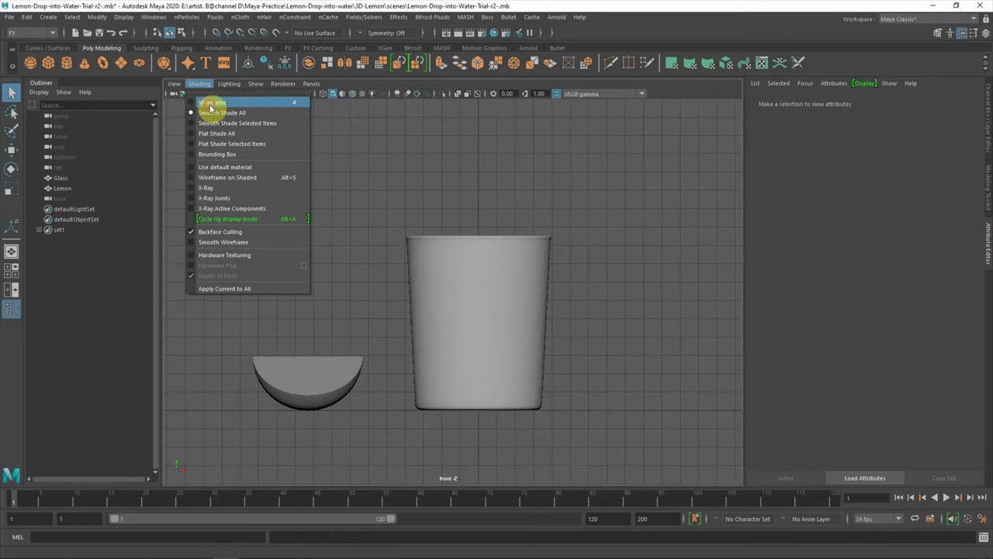
click(207, 106)
click(285, 401)
mouse_move(307, 334)
mouse_down()
mouse_move(326, 122)
mouse_move(517, 156)
mouse_up()
key(e)
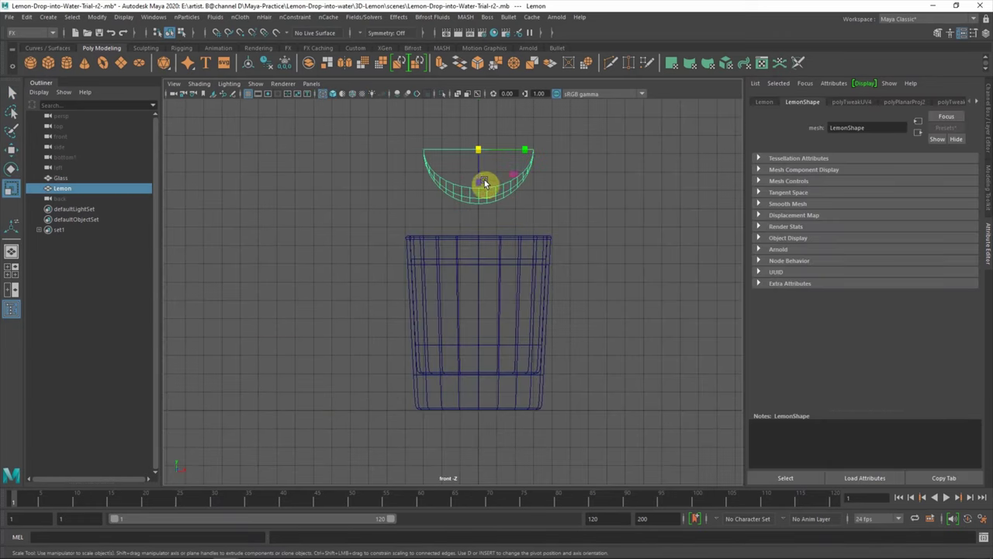
drag(479, 187, 492, 195)
Check the lemon's placement in the four-view layout and reselect it in the front view.
key(space)
key(space)
mouse_move(359, 273)
alt+mouse_down()
mouse_move(432, 193)
mouse_move(446, 225)
alt+mouse_up()
key(w)
key(space)
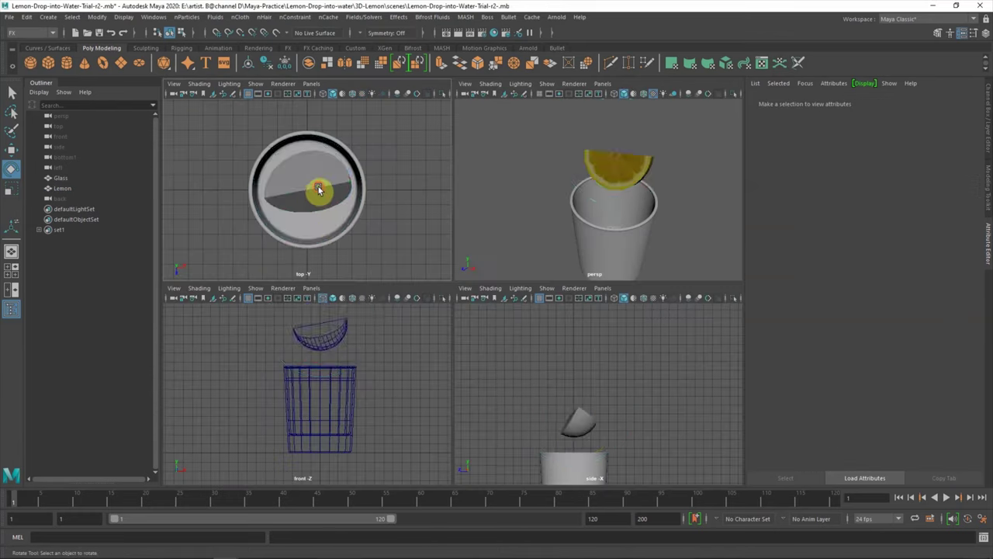
click(306, 241)
click(404, 217)
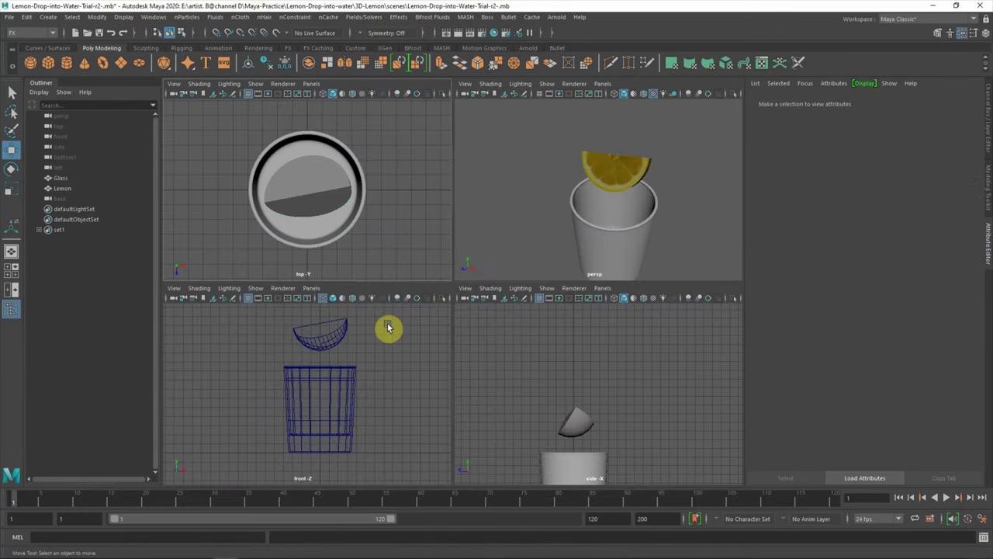
key(space)
click(443, 213)
click(509, 16)
Make the lemon a Bullet active rigid body with an auto compound collider shape.
click(525, 43)
click(863, 294)
click(861, 384)
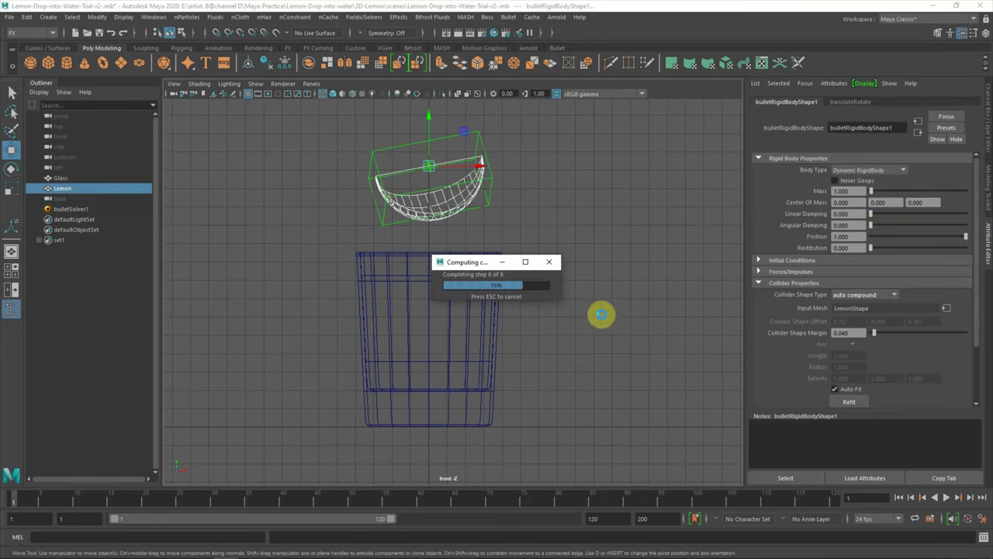
click(602, 314)
Make the glass a passive rigid body with its collider shape set, and play a test drop.
click(500, 277)
click(509, 16)
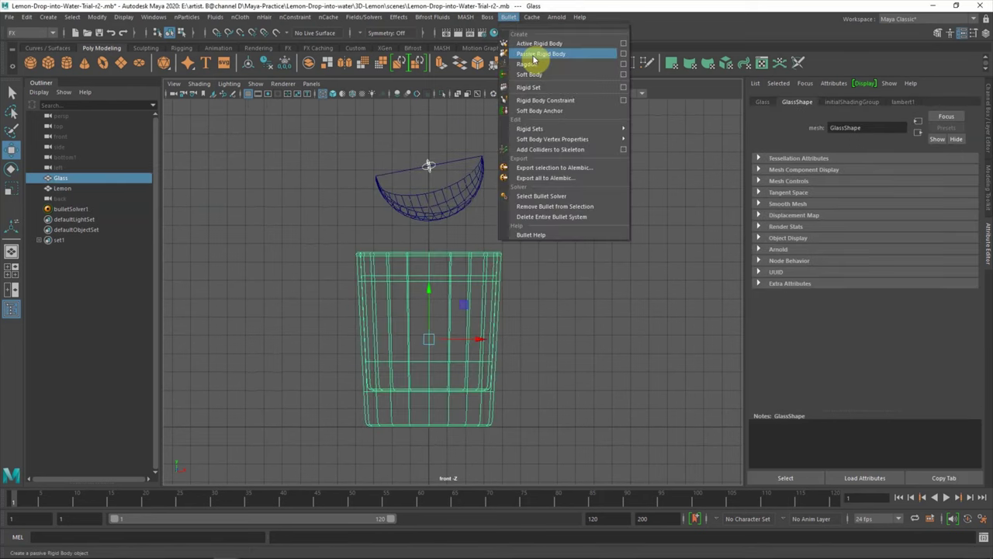
click(534, 60)
click(862, 297)
click(863, 380)
click(639, 344)
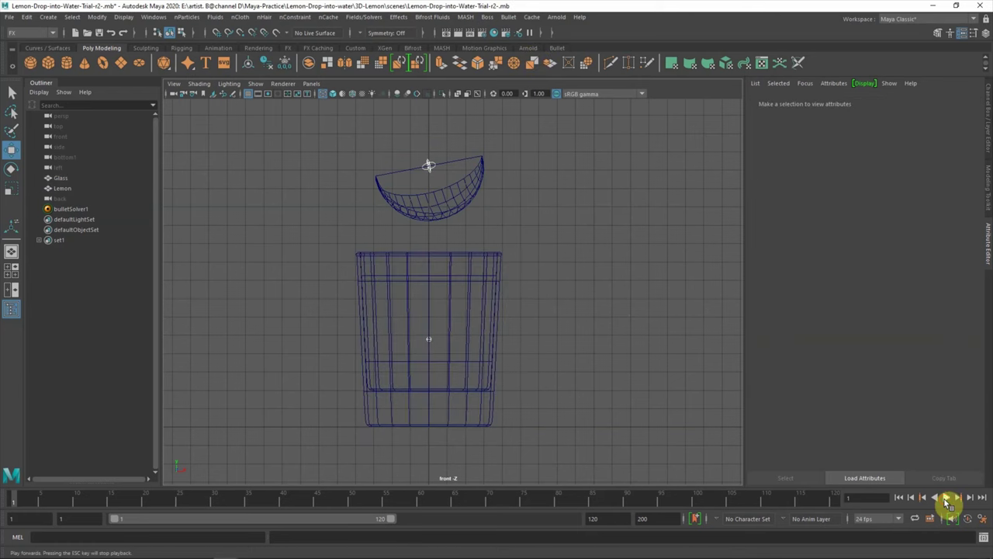
click(947, 502)
Set the lemon's centre of mass X to 2 and replay the drop.
click(432, 200)
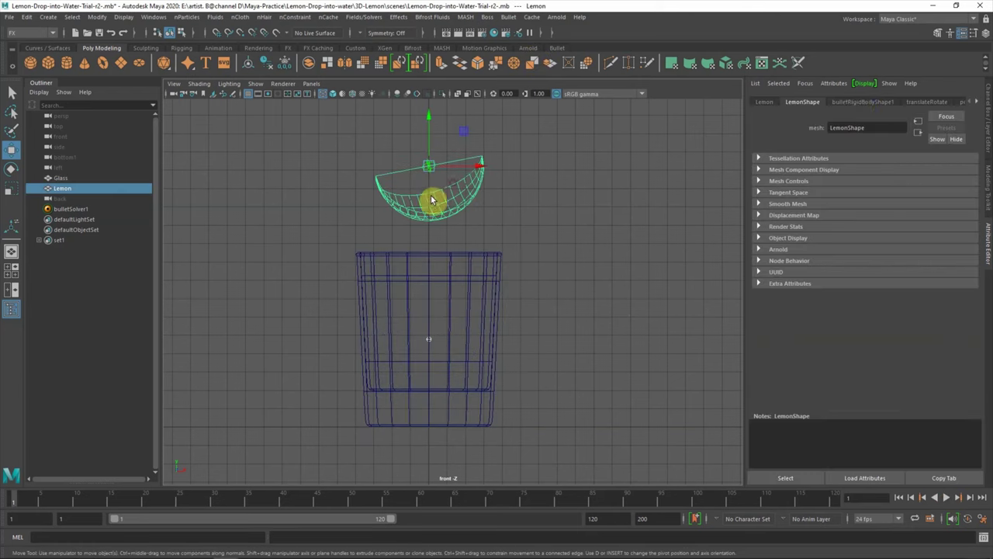
click(863, 102)
click(924, 203)
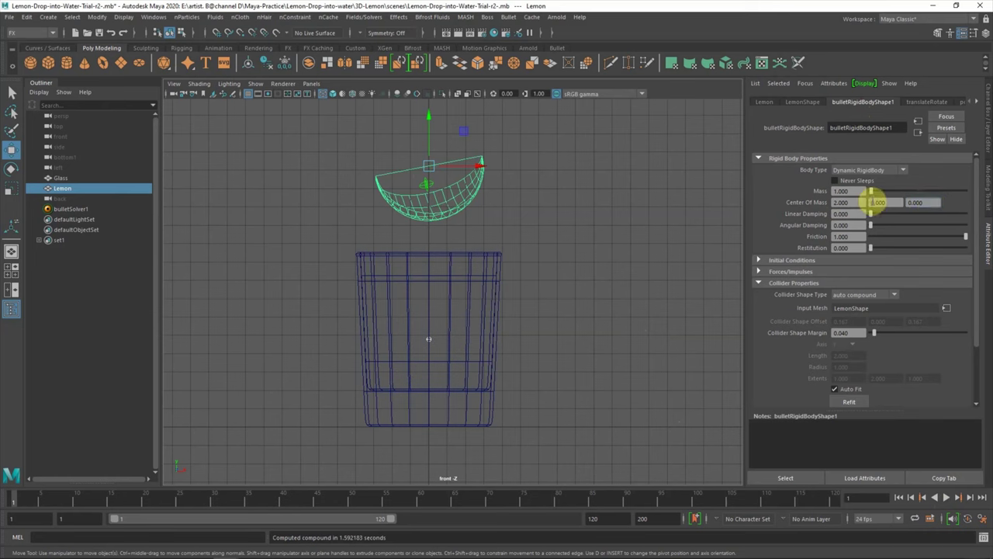
text(2)
key(Return)
mouse_move(610, 217)
alt+mouse_down()
mouse_move(502, 224)
mouse_move(485, 206)
alt+mouse_up()
key(space)
key(space)
click(947, 497)
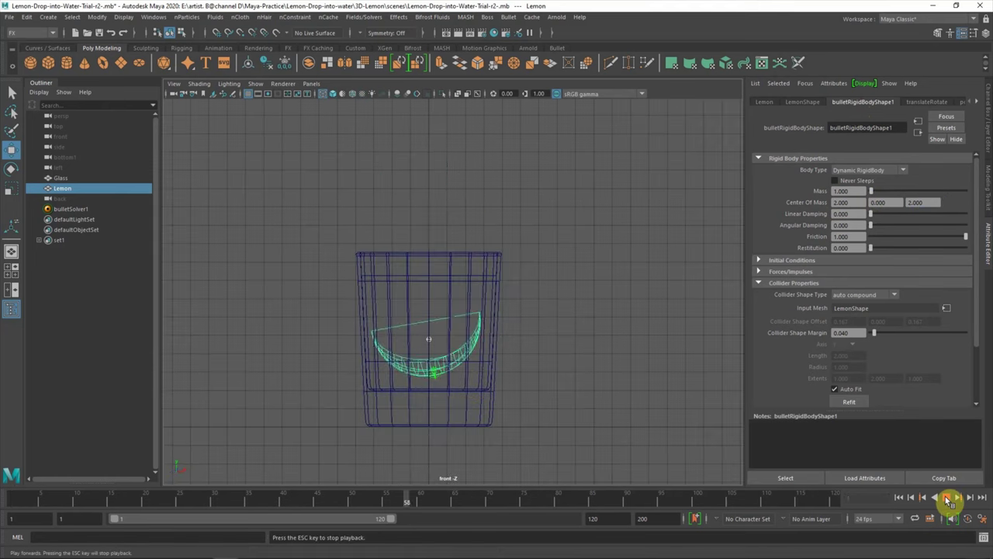
click(947, 499)
Set the centre of mass Z to 1.5 and replay the drop from frame one.
text(1.5)
key(Return)
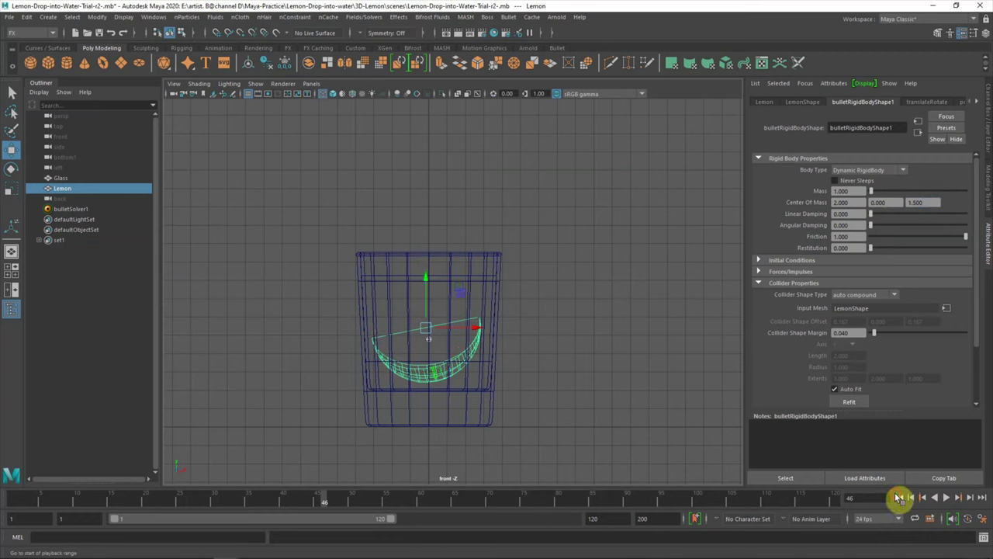
click(899, 498)
click(947, 498)
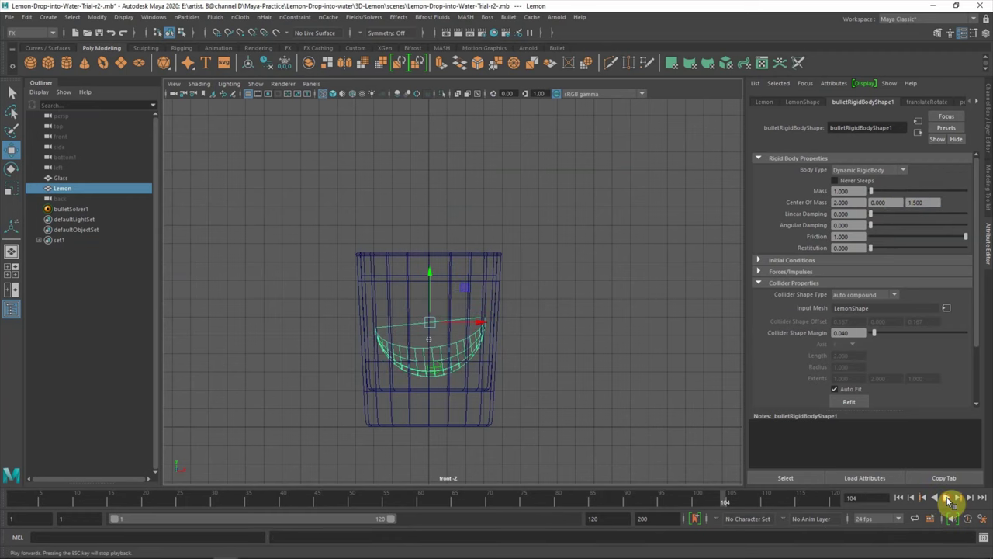
click(948, 499)
click(899, 497)
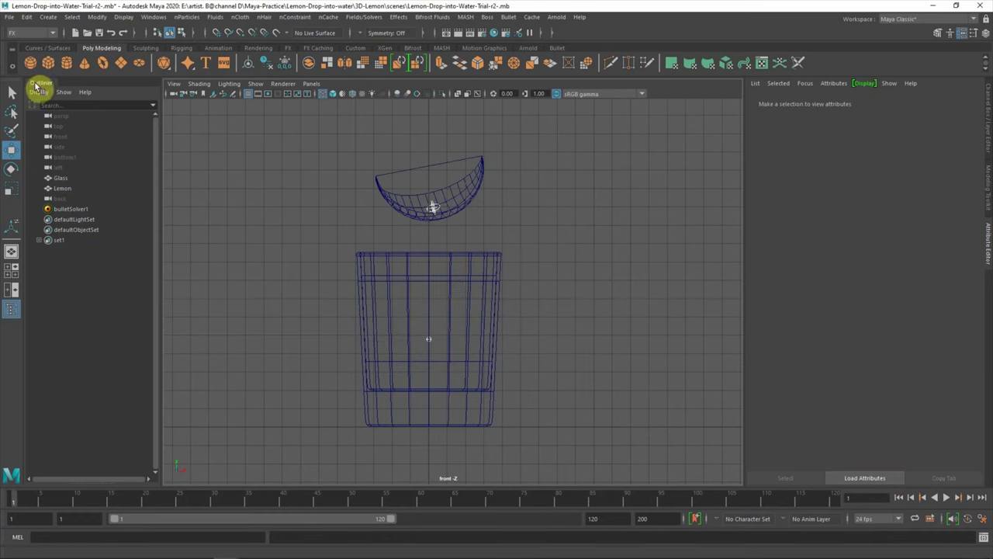
Move and scale the new cylinder so it fits inside the glass.
shift+right_drag(338, 339, 372, 365)
drag(432, 373, 433, 288)
key(r)
drag(429, 334, 525, 362)
scroll(561, 279, up, 3)
Rename the cylinder to Water_Shape.
right_drag(445, 181, 138, 209)
click(76, 220)
text(hape)
key(Return)
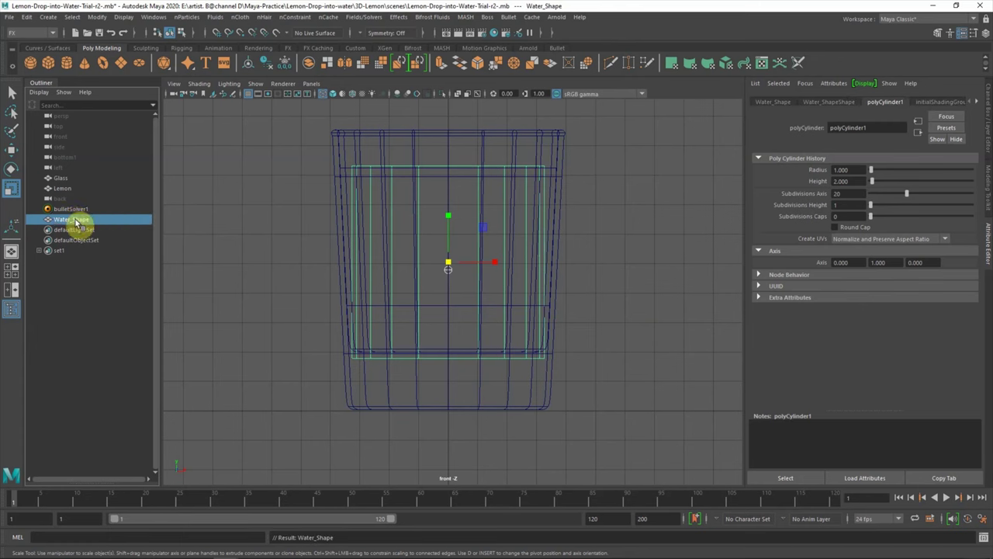
Flare Water_Shape's top row of vertices outward to follow the glass's shape.
right_drag(404, 167, 361, 182)
drag(318, 154, 578, 177)
drag(437, 181, 466, 172)
drag(326, 341, 575, 371)
key(e)
key(w)
click(621, 233)
key(space)
key(space)
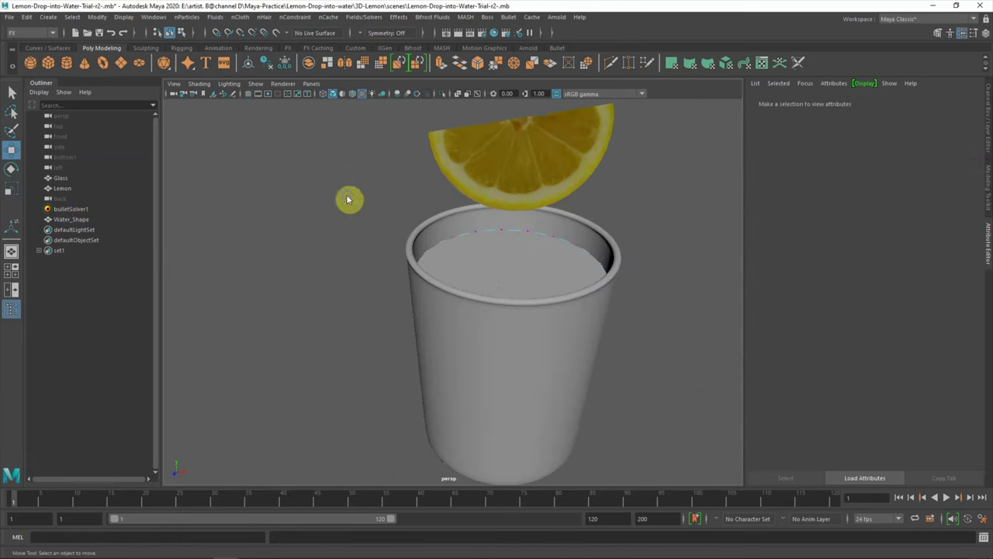
Create a Bifrost liquid from Water_Shape.
click(401, 274)
click(388, 306)
click(431, 16)
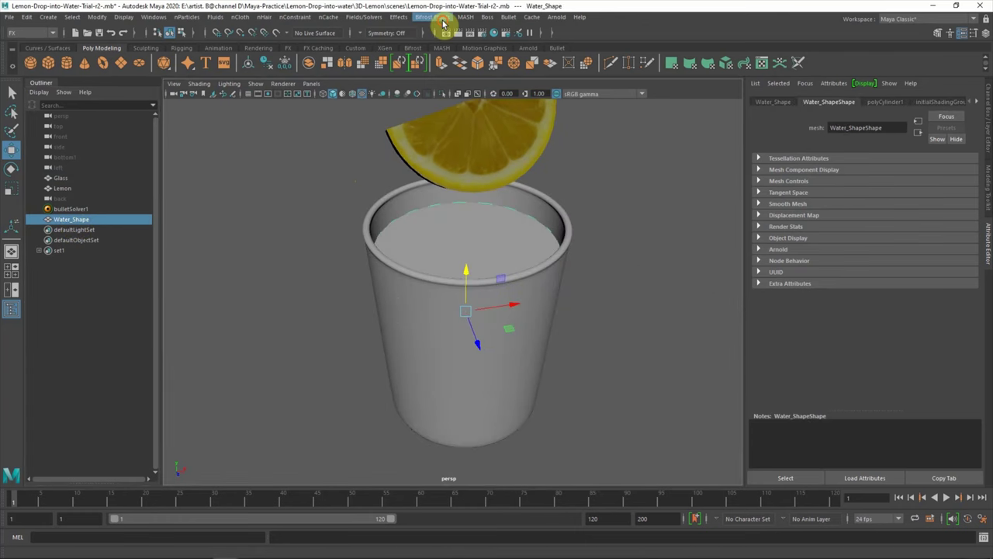
click(435, 30)
Hide the Water_Shape mesh and check bifrostLiquid1 filling the glass in the front view.
click(71, 219)
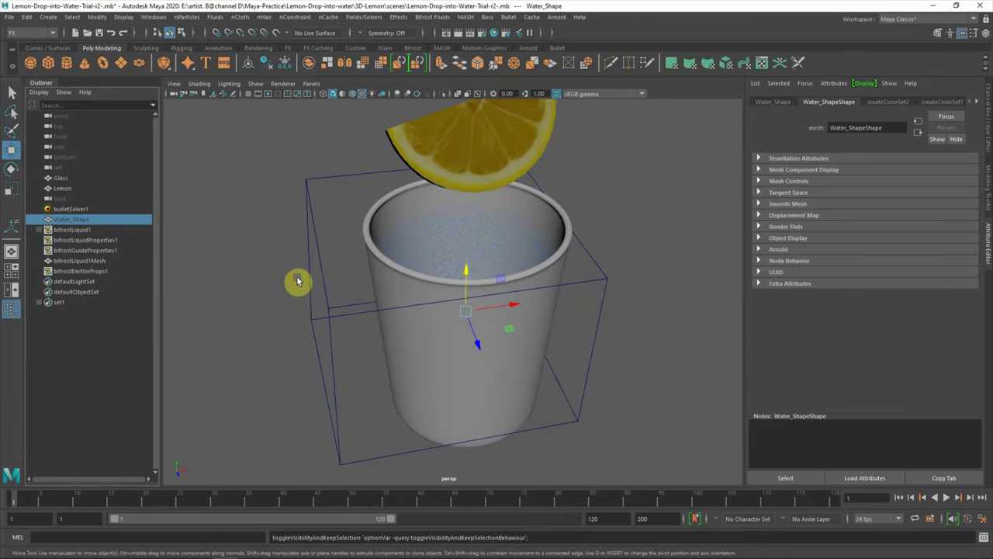
key(ctrl+h)
click(71, 230)
alt+drag(328, 268, 378, 268)
key(space)
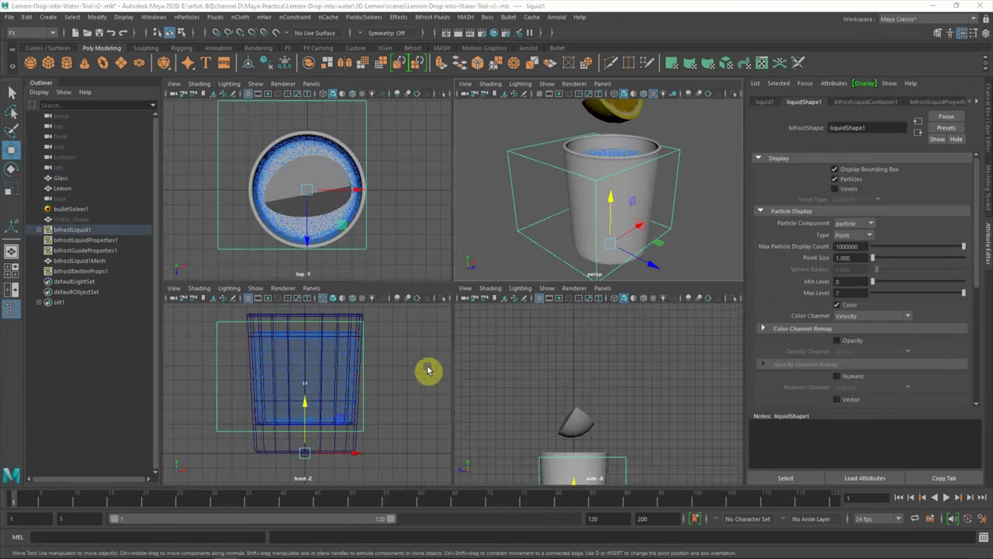
key(space)
click(539, 349)
mouse_move(538, 349)
alt+middle_down()
mouse_move(575, 353)
mouse_move(561, 353)
alt+middle_up()
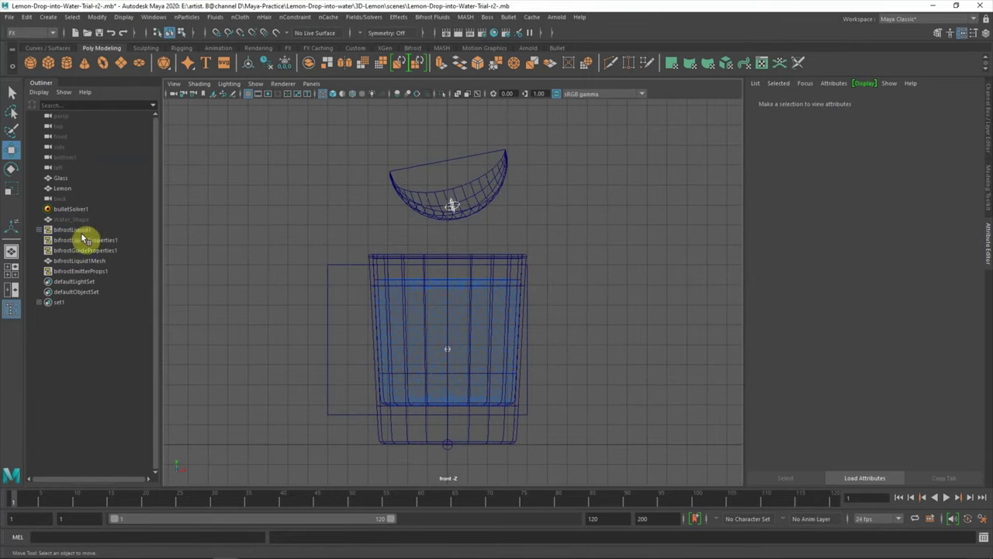
Add the lemon and the glass as Bifrost liquid colliders and play a test splash.
click(71, 230)
click(414, 200)
click(463, 16)
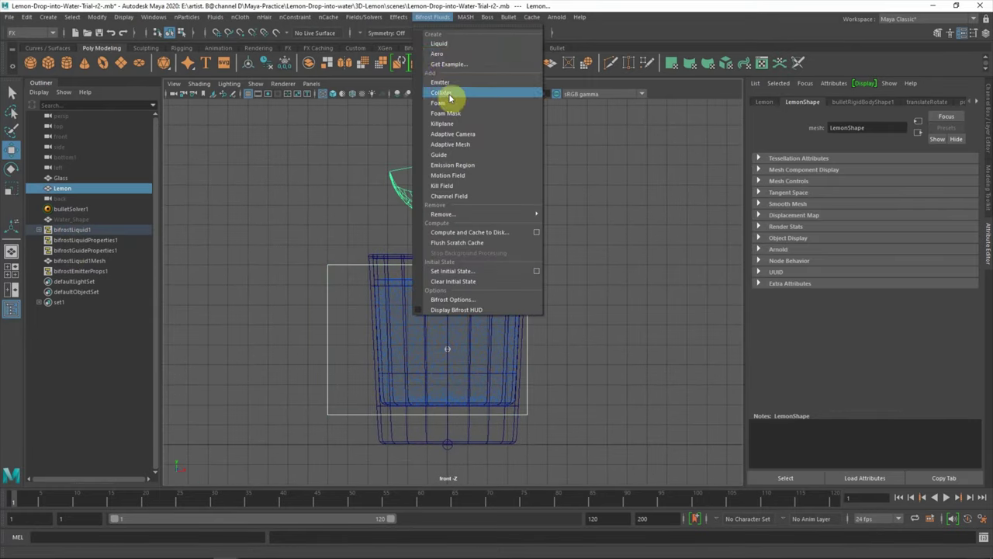
click(349, 256)
click(334, 268)
click(371, 295)
click(423, 17)
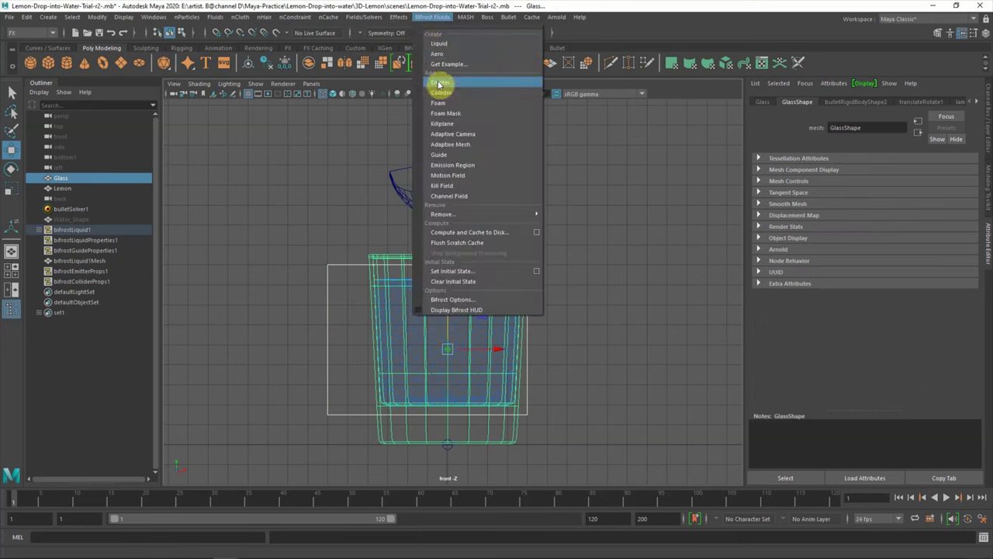
click(339, 182)
click(947, 497)
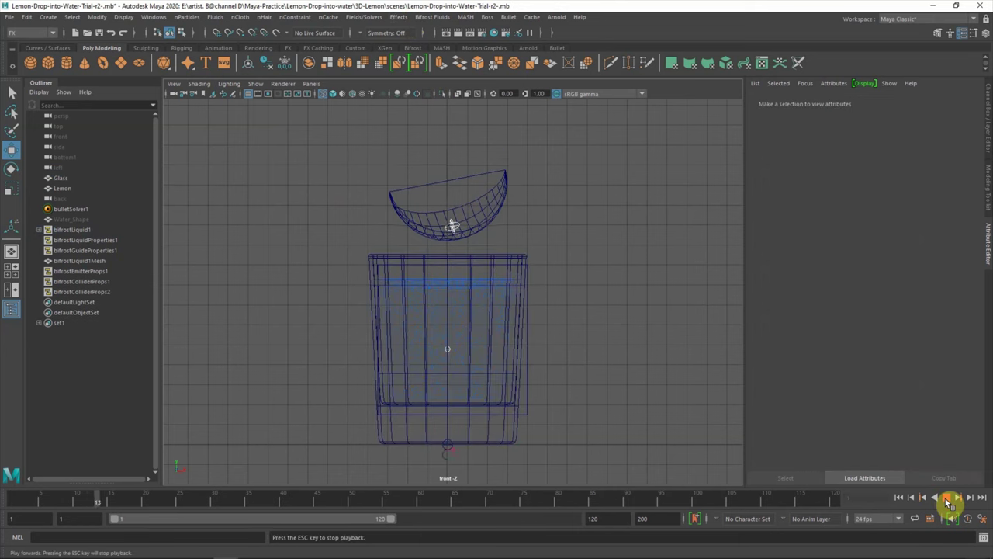
click(947, 497)
click(900, 498)
Edit the liquid container's Master Voxel Size and play the splash again.
click(89, 233)
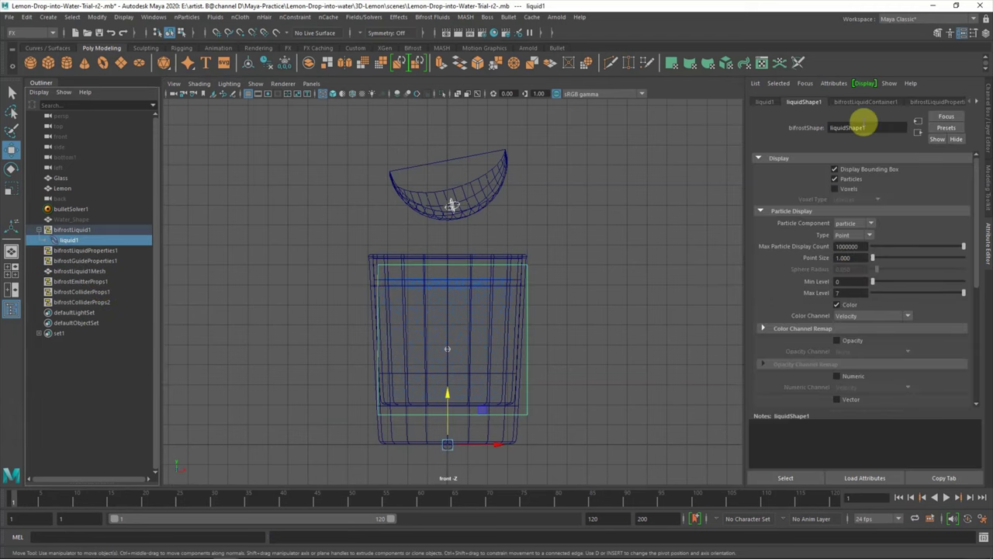
click(935, 101)
text(5)
key(Return)
click(951, 498)
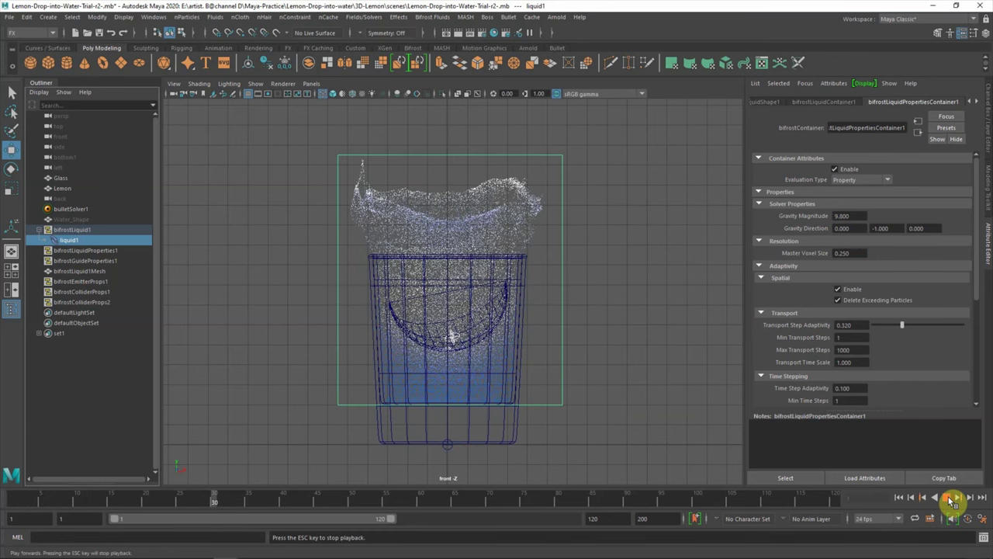
click(952, 498)
Review the overflowing splash in perspective, then select Master Voxel Size and replay from frame one.
key(space)
key(space)
mouse_move(428, 259)
alt+mouse_down()
mouse_move(532, 282)
mouse_move(521, 277)
mouse_move(483, 307)
alt+mouse_up()
key(space)
key(space)
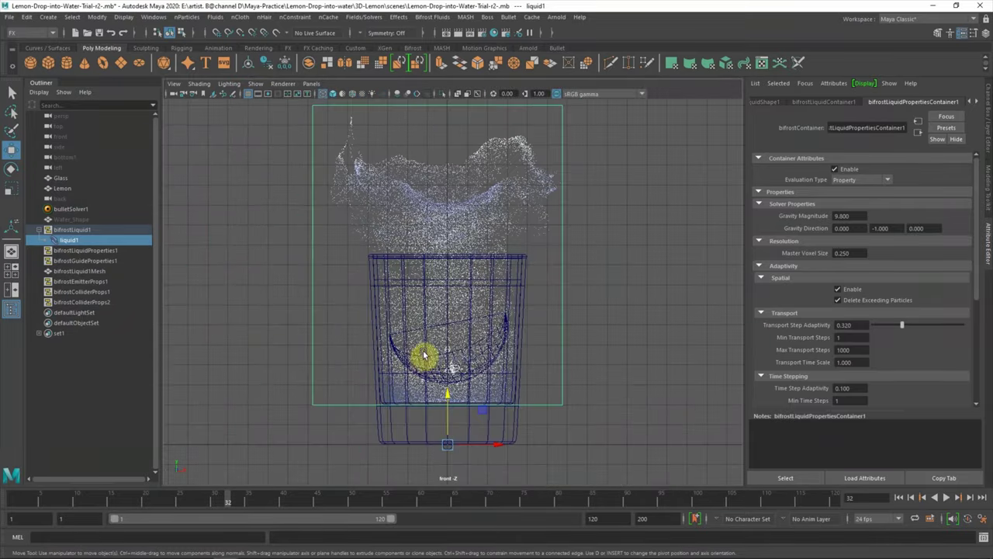
click(898, 497)
drag(856, 254, 829, 256)
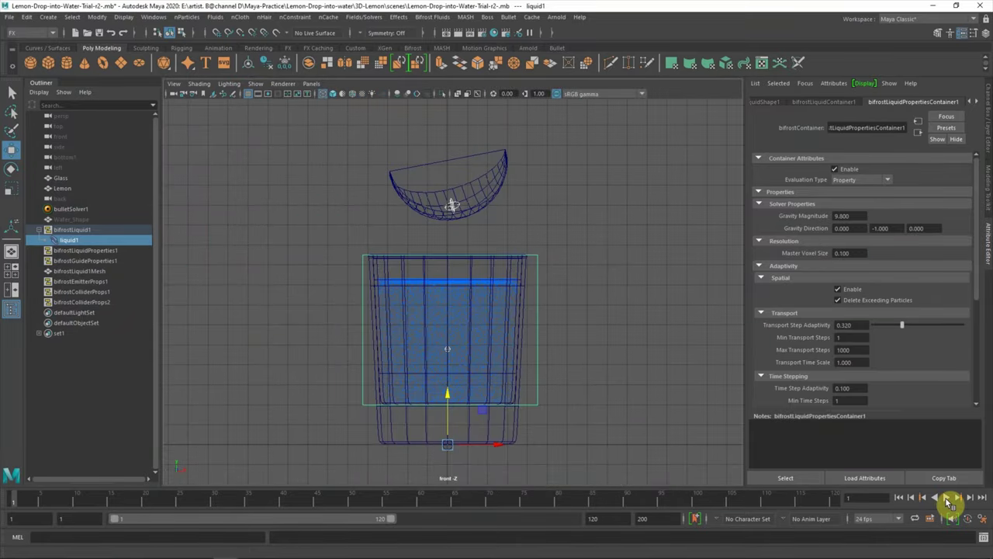
click(948, 500)
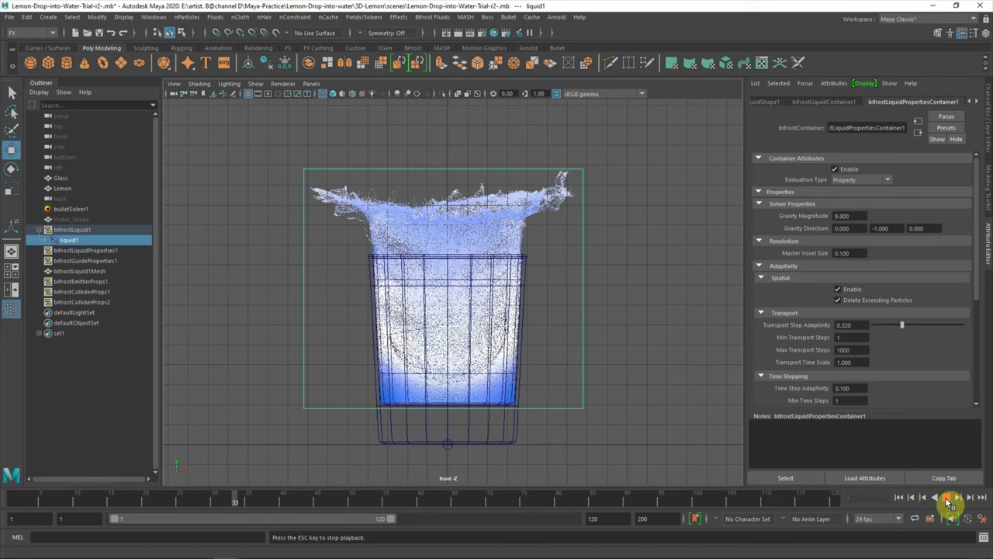
Stop playback and create a front1 camera from the front view.
click(950, 500)
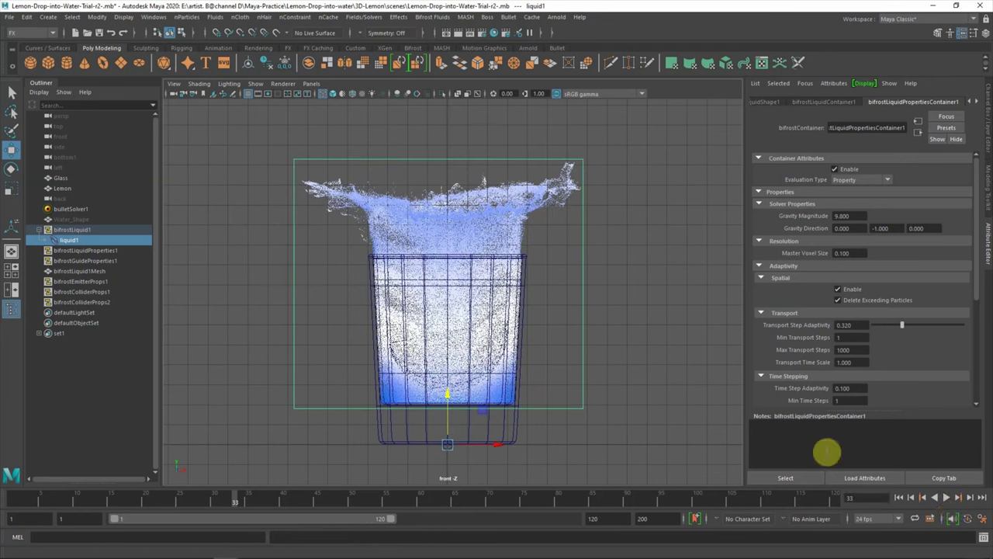
click(664, 404)
click(174, 83)
click(272, 311)
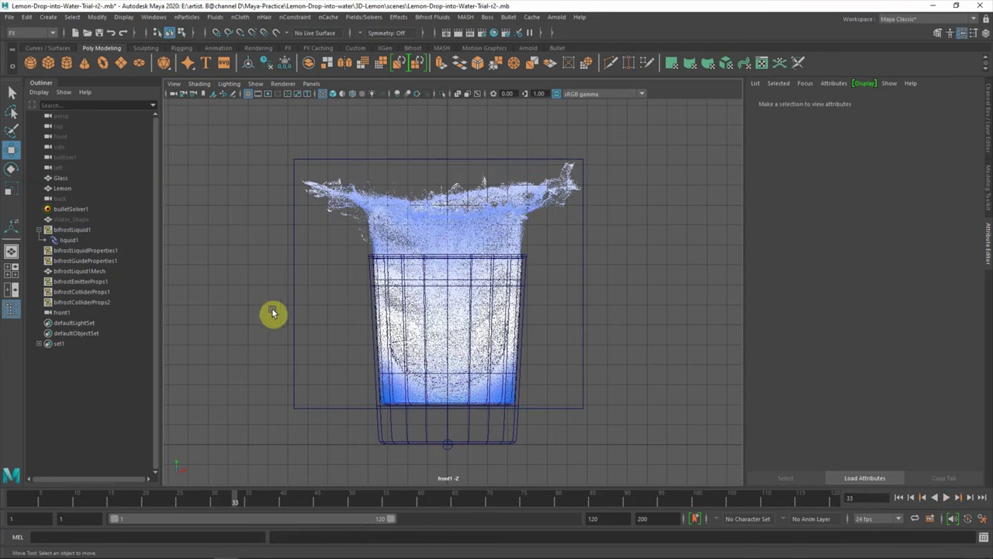
click(62, 312)
click(82, 355)
click(62, 312)
Look through front1, frame the glass and splash, and show the four-view layout.
click(311, 83)
click(448, 137)
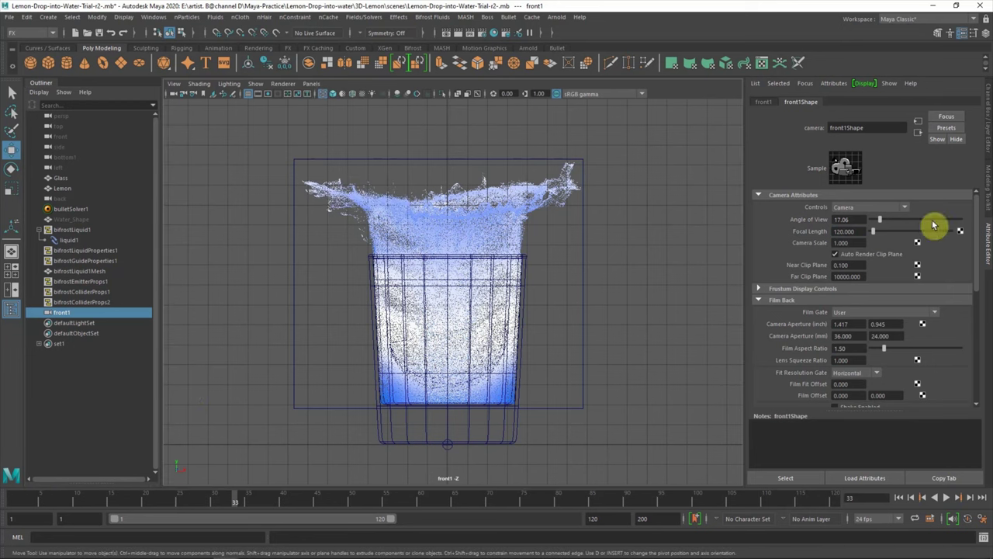
scroll(979, 333, down, 5)
click(849, 362)
scroll(979, 333, up, 5)
key(a)
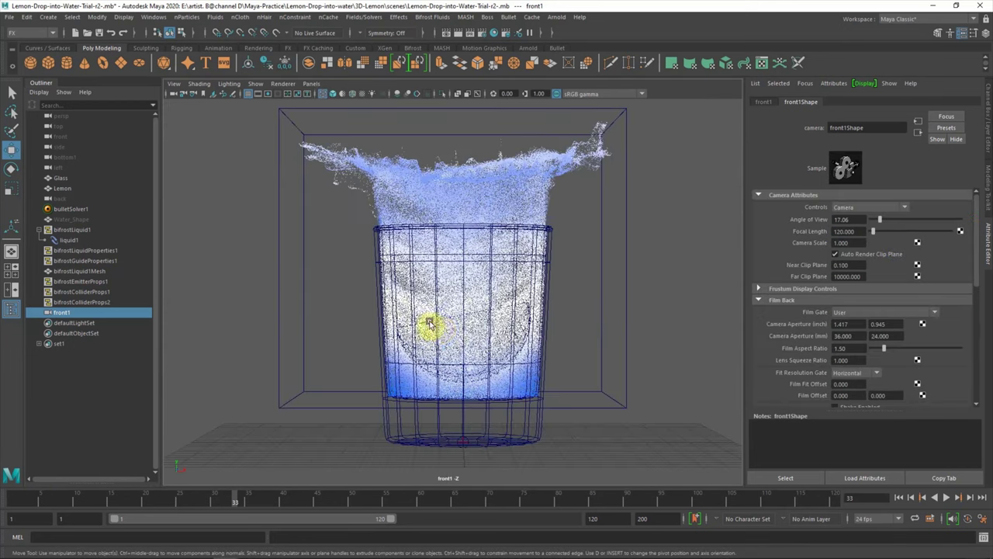
click(117, 432)
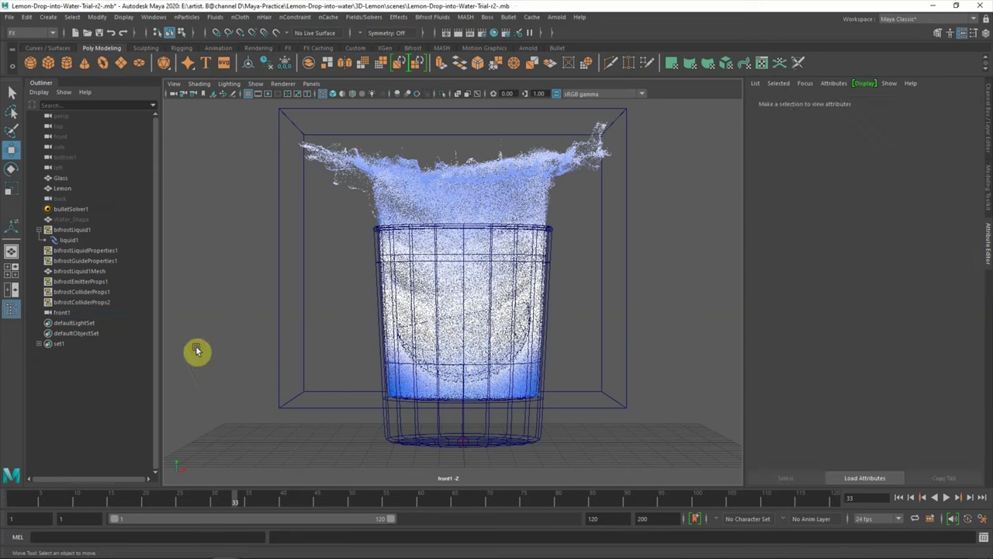
key(space)
mouse_move(565, 226)
alt+mouse_down()
mouse_move(659, 195)
mouse_move(551, 177)
mouse_move(484, 195)
alt+mouse_up()
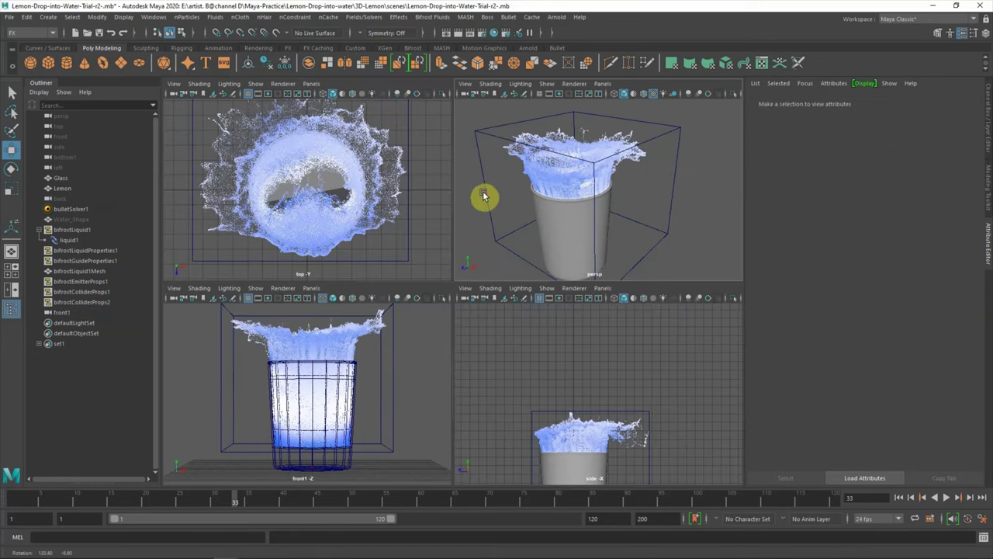
Add an area light to the left of the glass, turned to face it.
key(shift+a)
click(48, 16)
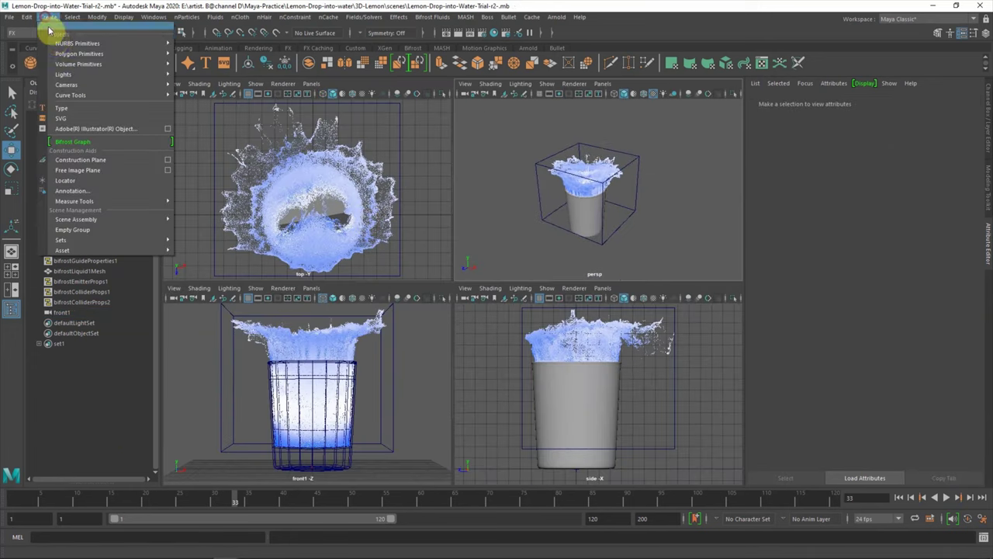
click(219, 112)
drag(314, 218, 205, 215)
key(e)
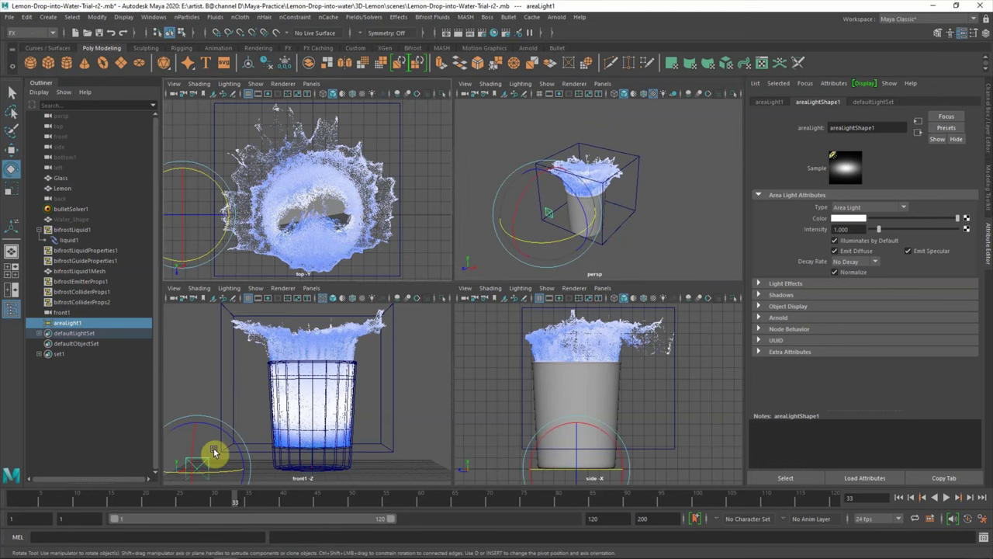
drag(549, 222, 505, 247)
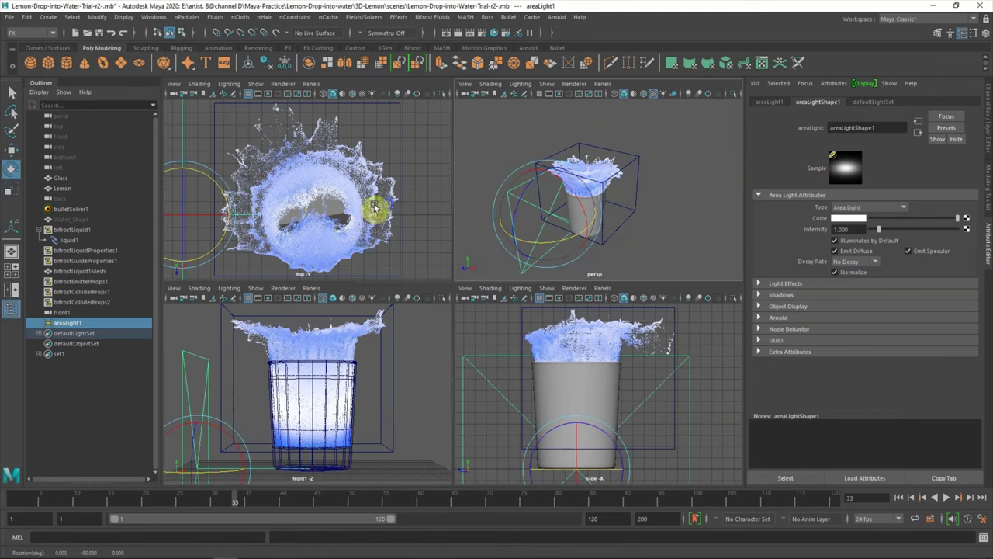
key(w)
scroll(377, 210, down, 3)
drag(264, 208, 229, 197)
Convert the light to an Arnold area light with intensity 8.
click(177, 217)
click(177, 216)
click(860, 204)
click(858, 233)
text(8)
key(Return)
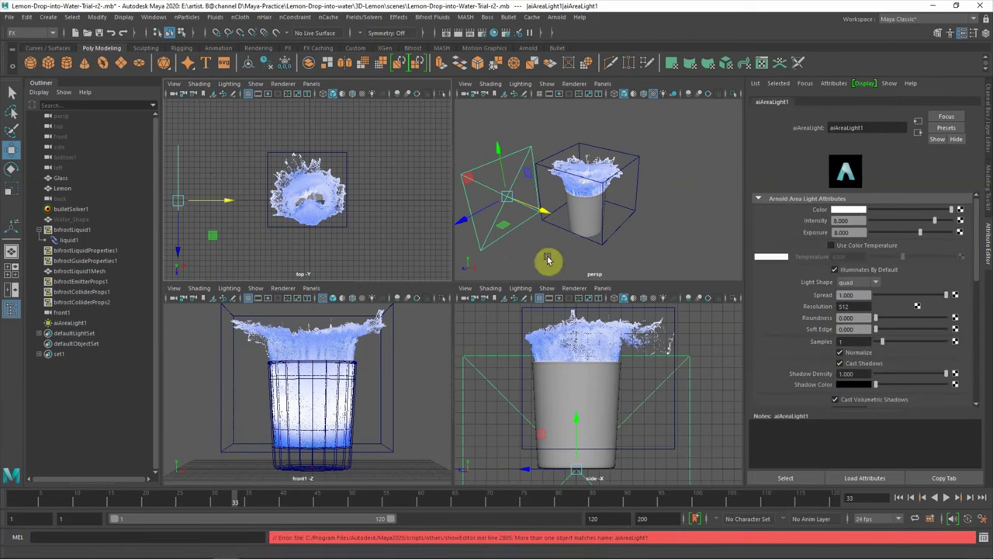
Duplicate the light to the glass's right side and aim it at the glass.
key(ctrl+d)
drag(171, 225, 475, 204)
key(e)
drag(388, 225, 477, 199)
click(390, 206)
drag(396, 203, 432, 248)
click(355, 193)
Start a live Arnold render in the front1 view.
scroll(354, 194, down, 2)
click(283, 288)
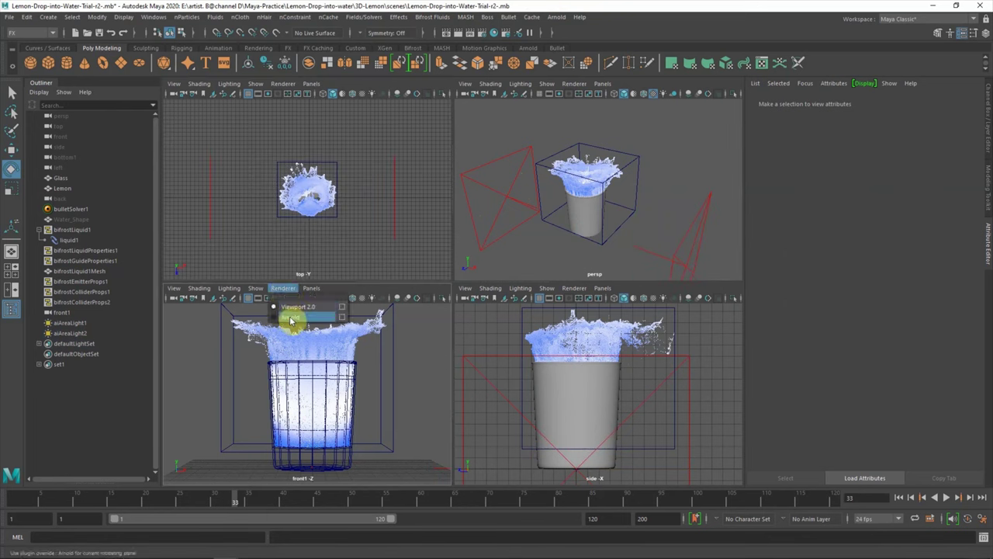
click(288, 317)
drag(100, 415, 502, 327)
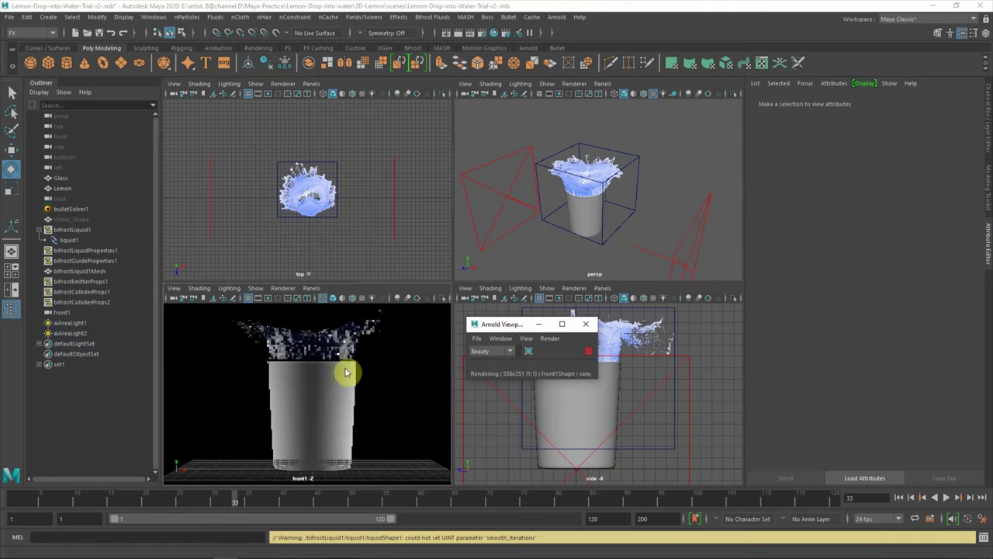
click(91, 417)
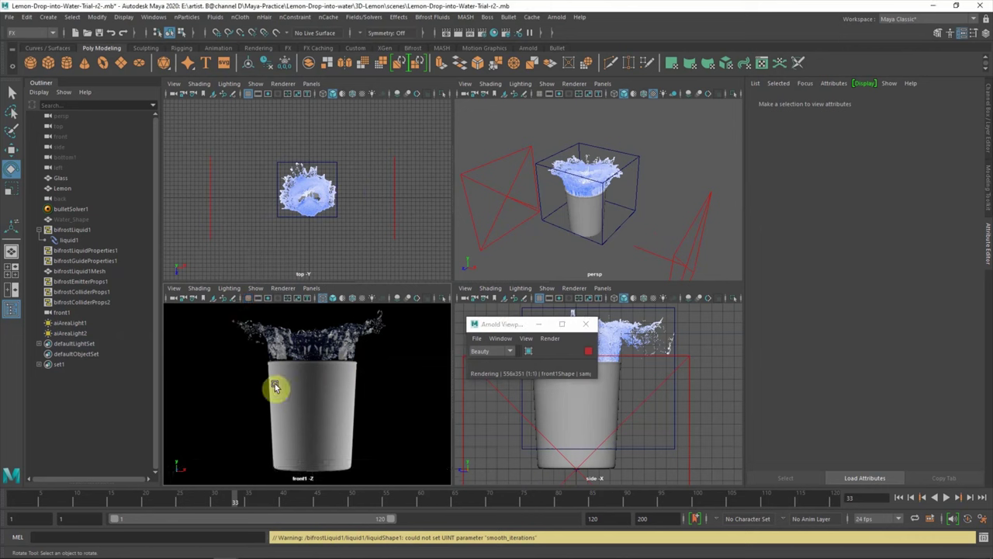
Give the glass a new aiStandardSurface material using the Glass preset, then stop the live render.
click(345, 384)
right_drag(345, 383, 348, 531)
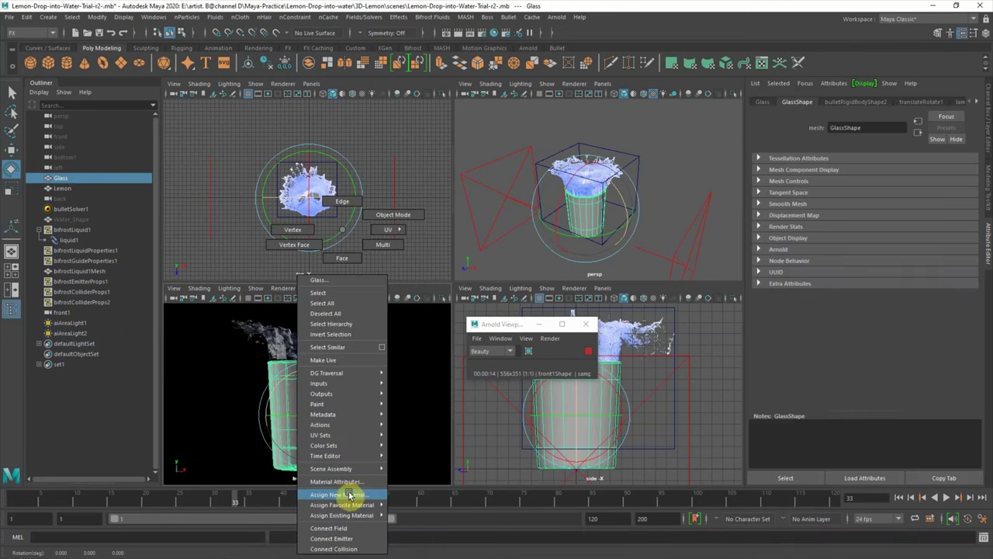
click(425, 415)
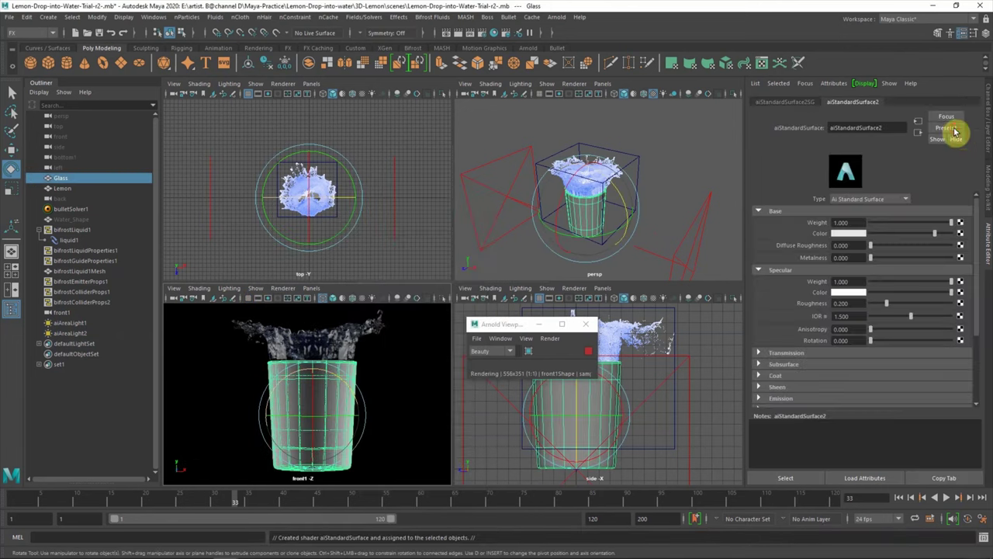
click(955, 127)
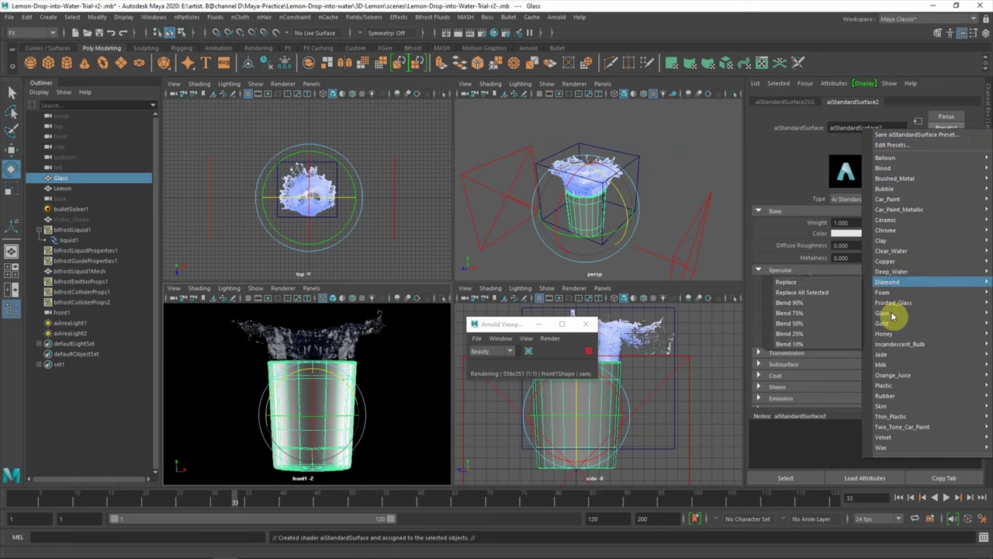
click(846, 314)
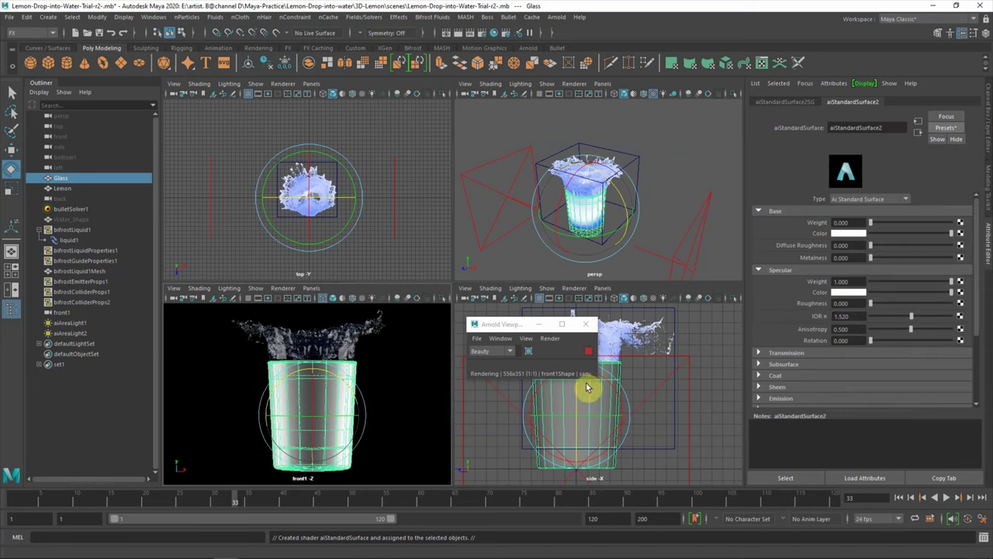
click(97, 439)
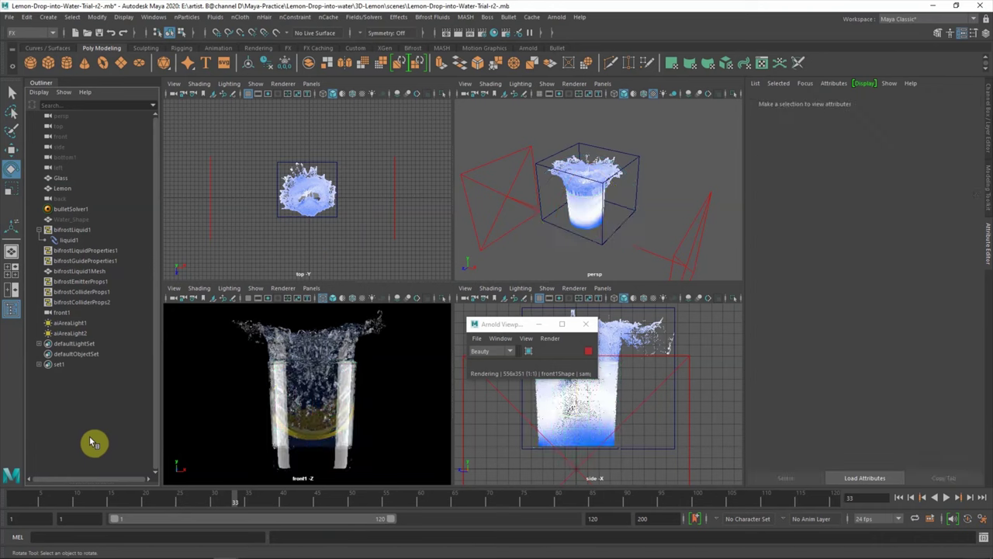
click(332, 205)
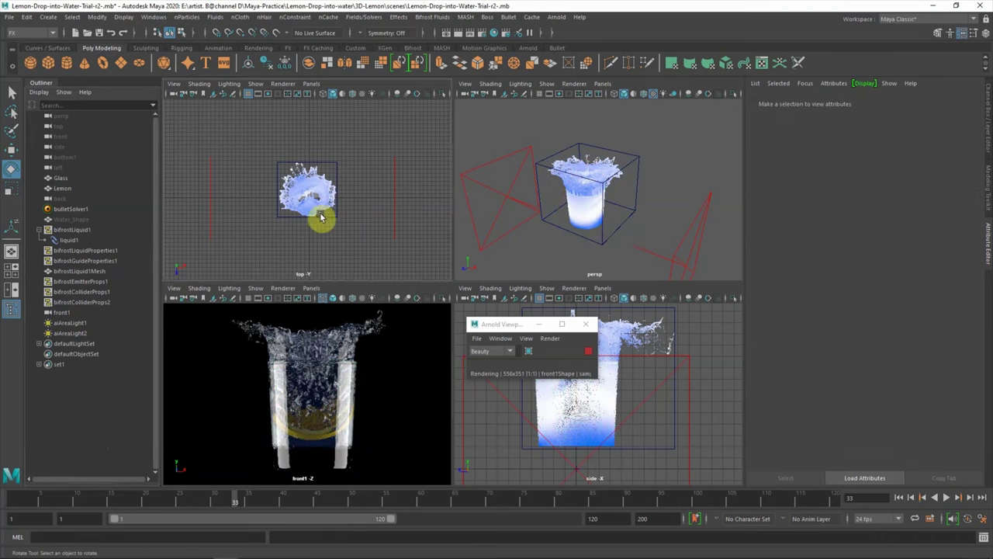
click(588, 358)
Assign liquid1 a new aiStandardSurface material with the Clear_Water preset.
click(69, 240)
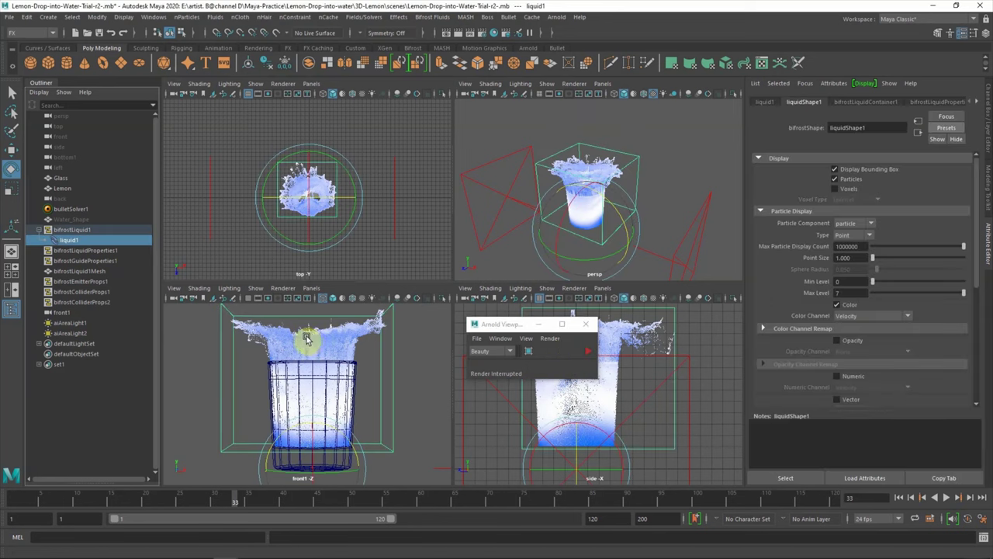
right_drag(310, 342, 351, 514)
click(195, 399)
click(68, 240)
right_drag(311, 310, 340, 491)
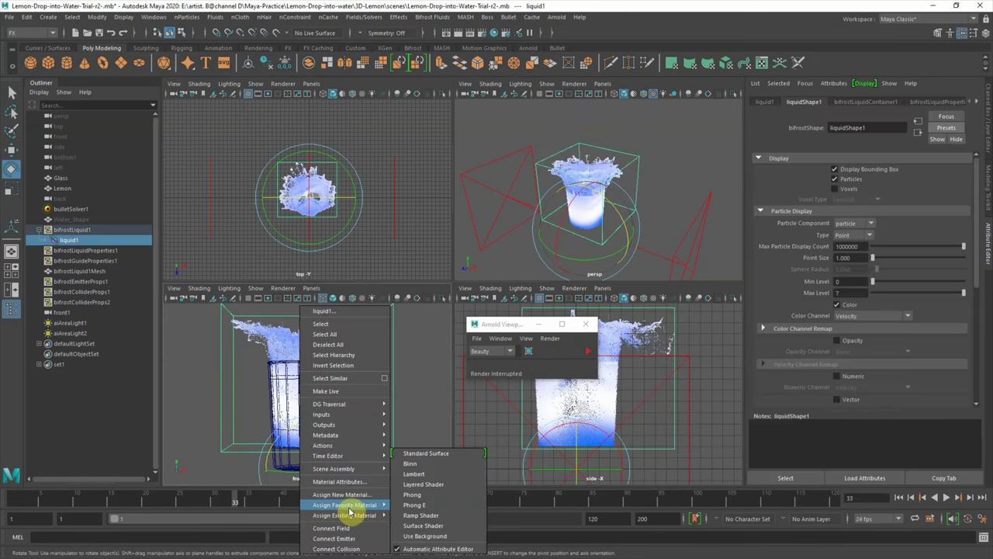
click(353, 283)
click(353, 283)
click(435, 417)
click(946, 127)
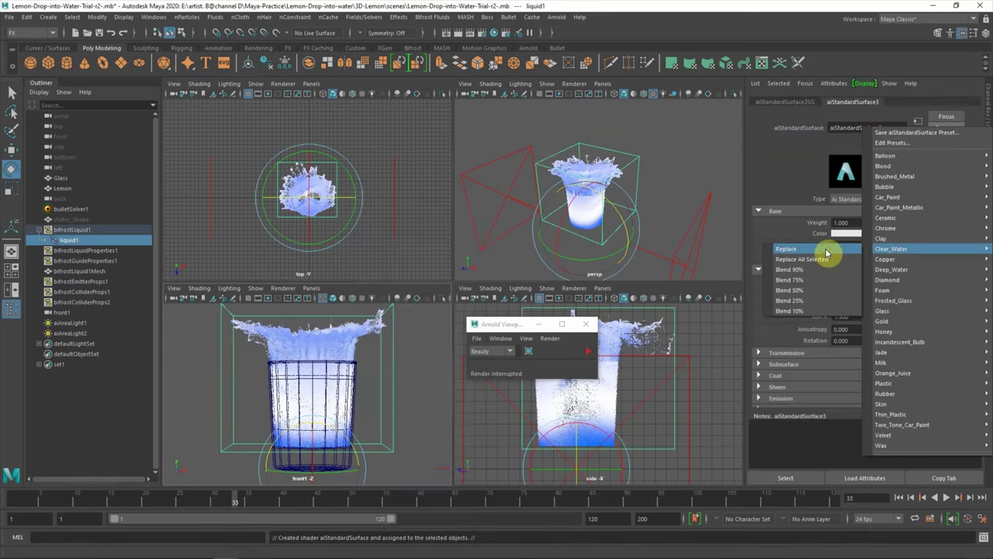
click(827, 252)
click(431, 382)
Add a polygon plane and scale it into a large floor under the glass.
click(121, 63)
key(r)
mouse_move(295, 198)
mouse_down()
mouse_move(335, 200)
mouse_move(308, 261)
mouse_up()
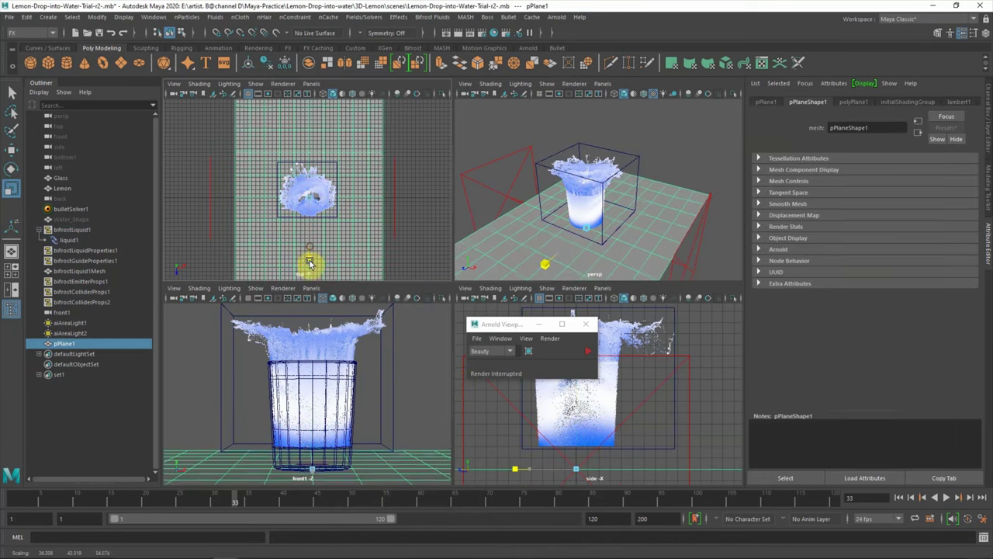
Assign the floor plane a new grey material.
key(w)
right_click(665, 211)
click(675, 458)
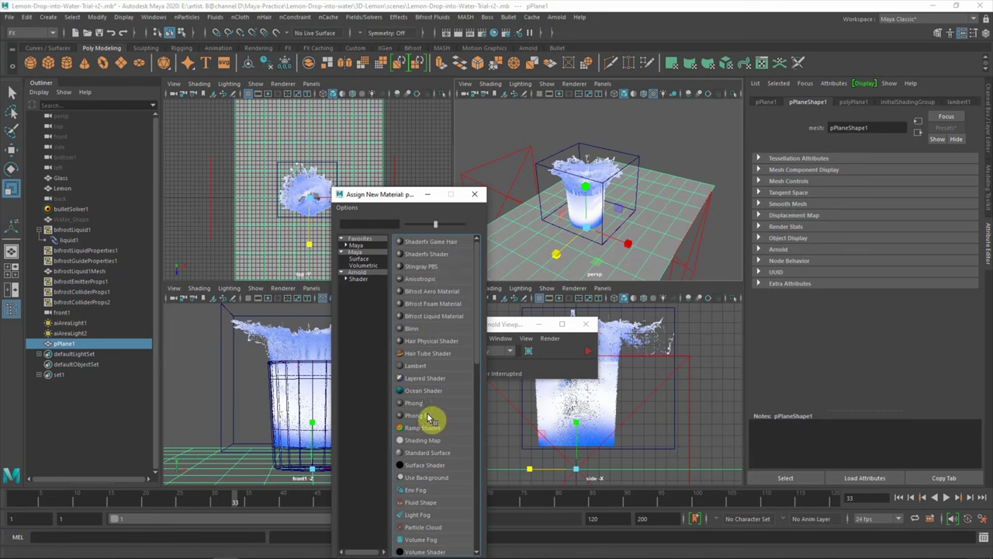
click(369, 283)
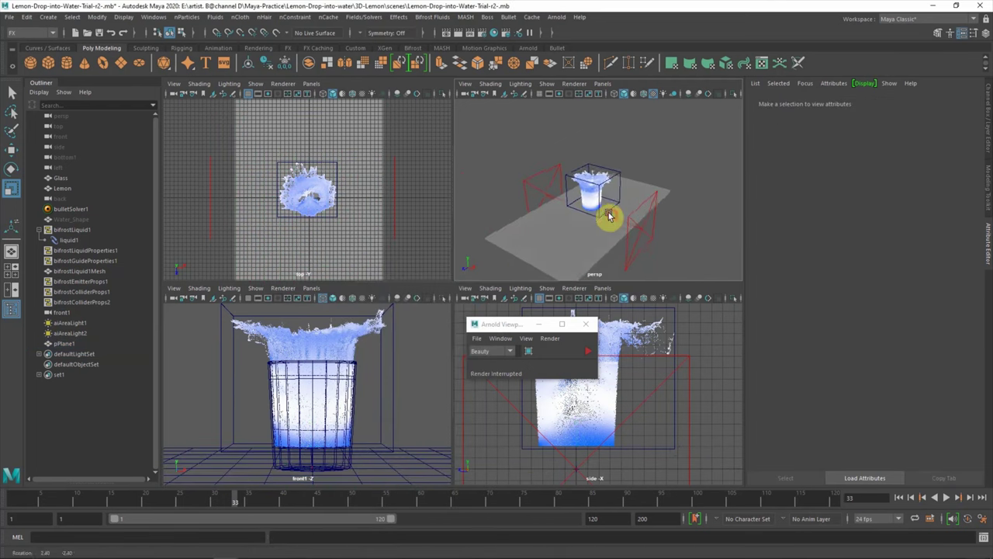
click(616, 266)
Duplicate the floor as an upright backdrop plane, start the front-view IPR and add an area light.
click(554, 248)
key(ctrl+d)
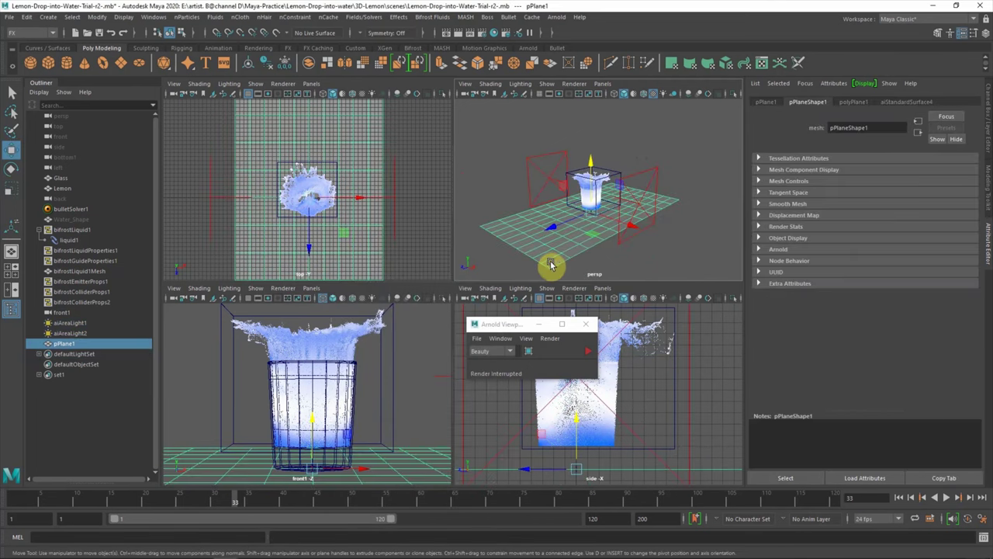
key(e)
mouse_move(610, 210)
mouse_down()
mouse_move(643, 199)
mouse_move(628, 215)
mouse_move(563, 221)
mouse_move(605, 214)
mouse_up()
key(w)
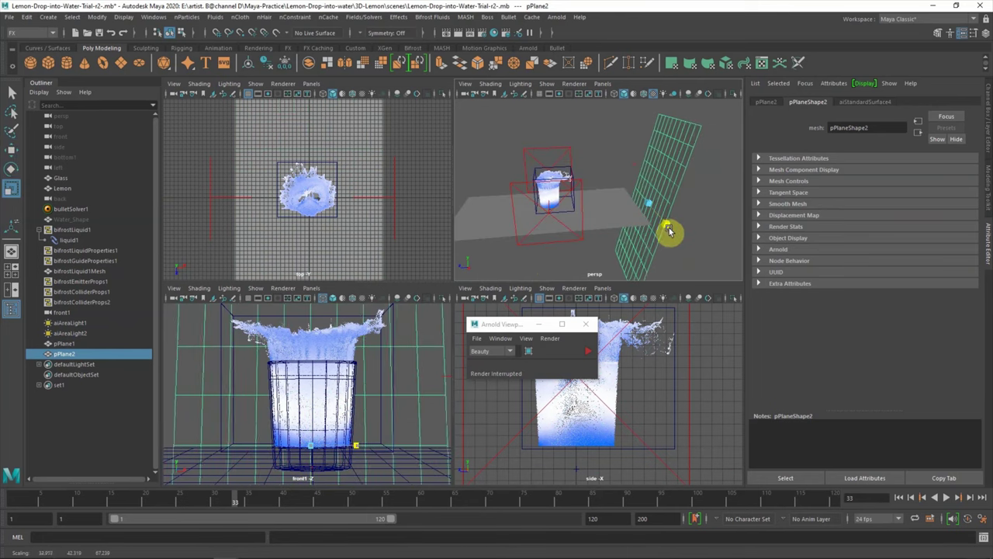
click(589, 351)
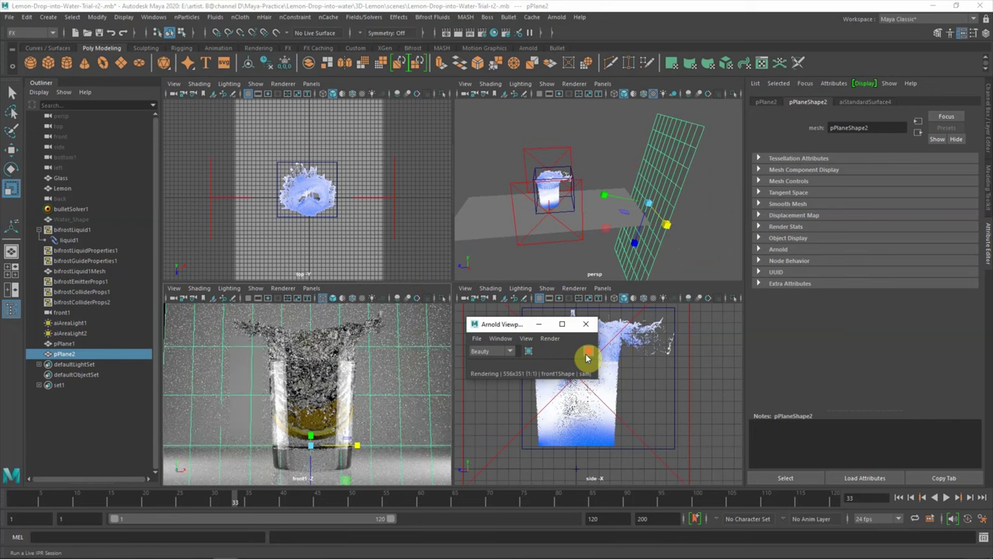
click(588, 354)
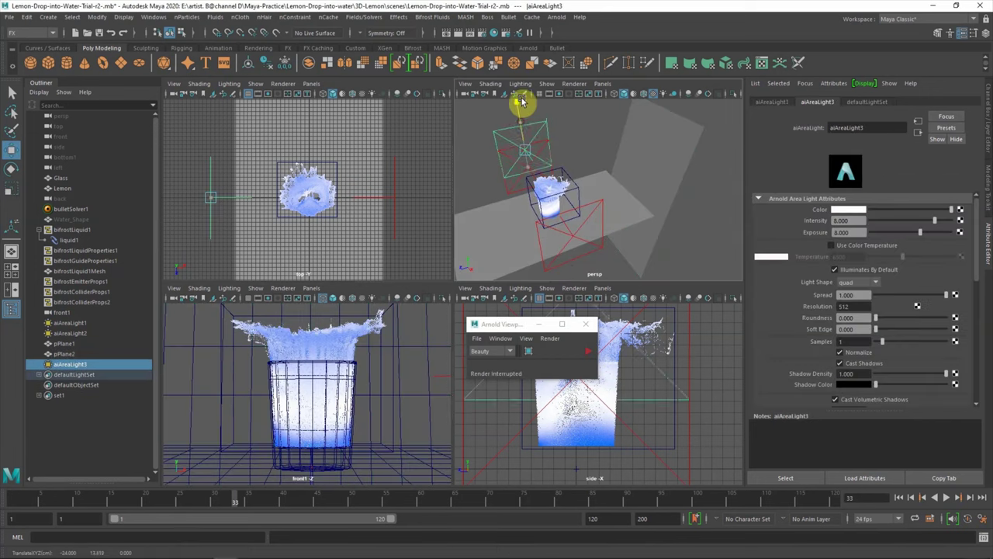
Move the new area light, aiAreaLight3, above the splash.
scroll(631, 406, down, 3)
key(e)
key(w)
drag(242, 204, 323, 215)
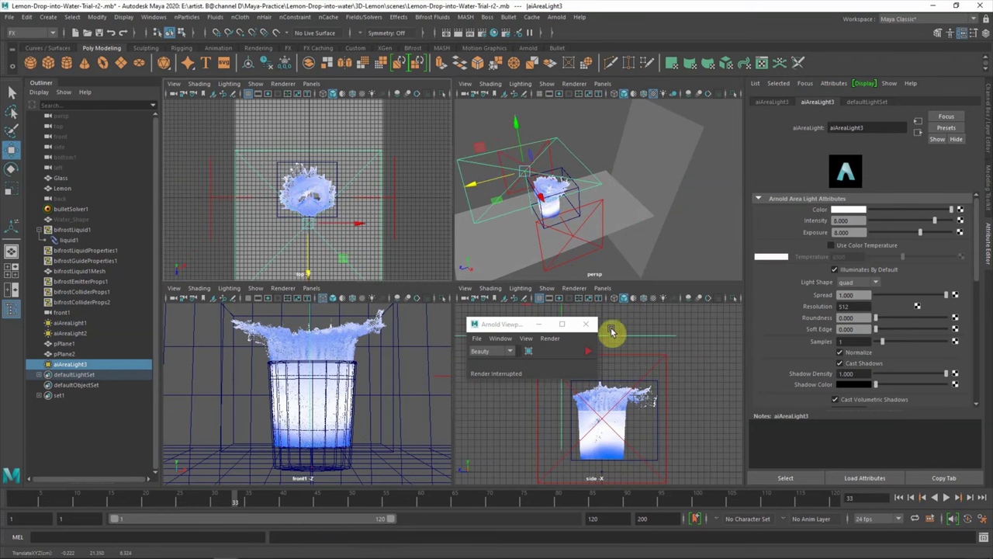
drag(504, 324, 460, 432)
scroll(550, 390, down, 2)
drag(550, 390, 581, 328)
Duplicate it into aiAreaLight4, place it beside the glass, and restart the front-view render.
key(ctrl+d)
mouse_move(551, 372)
middle_down()
mouse_move(612, 350)
mouse_move(603, 349)
middle_up()
middle_drag(583, 128, 599, 160)
middle_drag(627, 394, 695, 398)
click(313, 327)
click(542, 459)
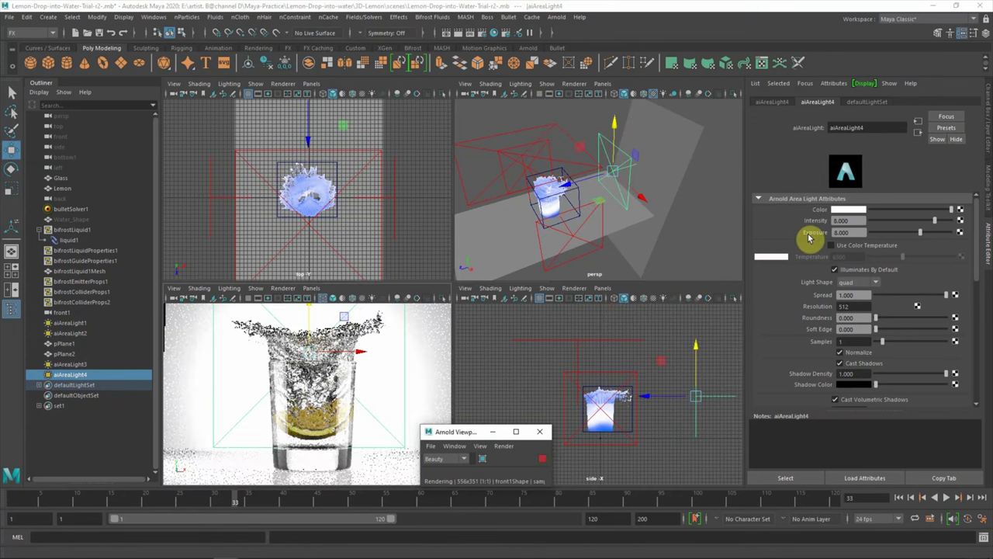
Set aiAreaLight4's exposure to 7 and fine-tune its horizontal position near the glass.
double_click(846, 233)
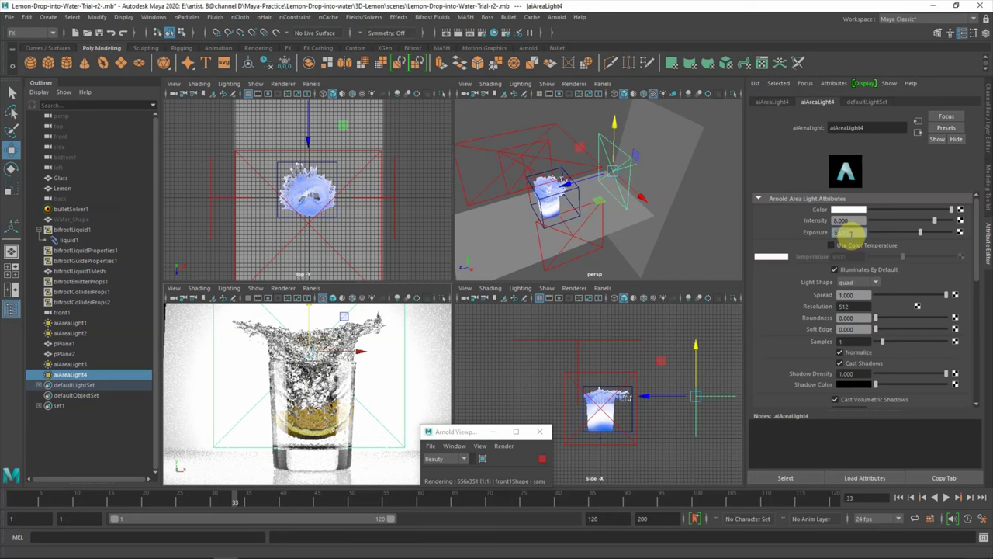
text(5.000)
key(Return)
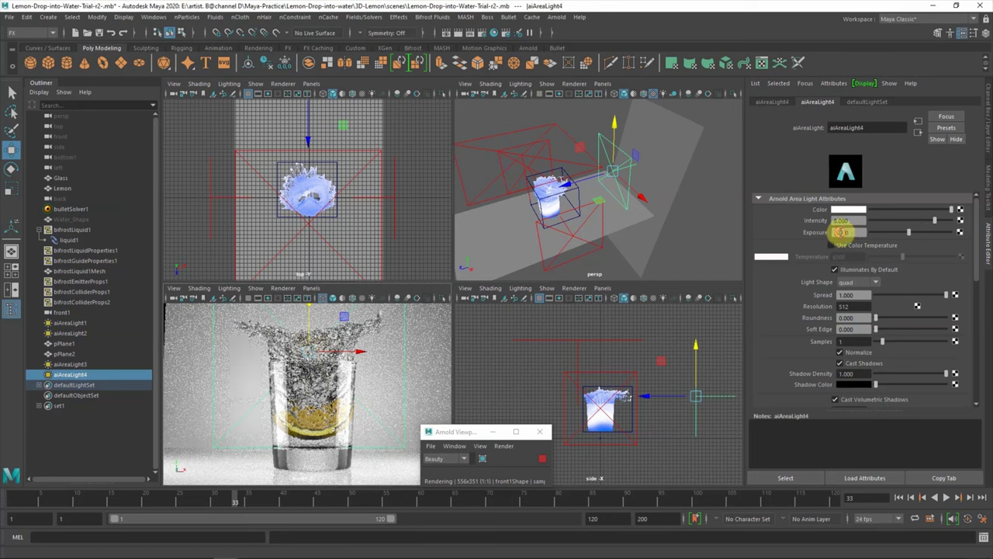
ctrl+drag(842, 232, 844, 232)
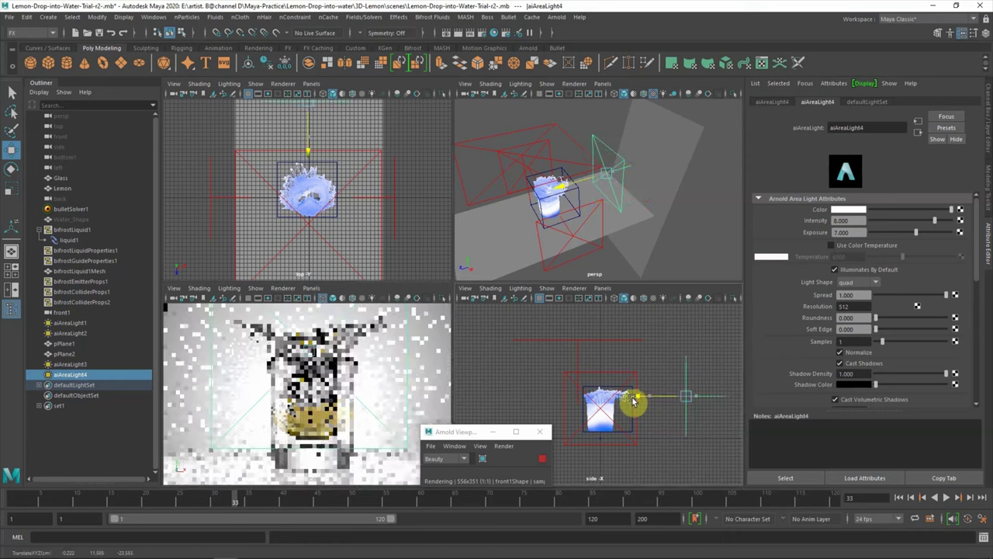
drag(616, 405, 680, 397)
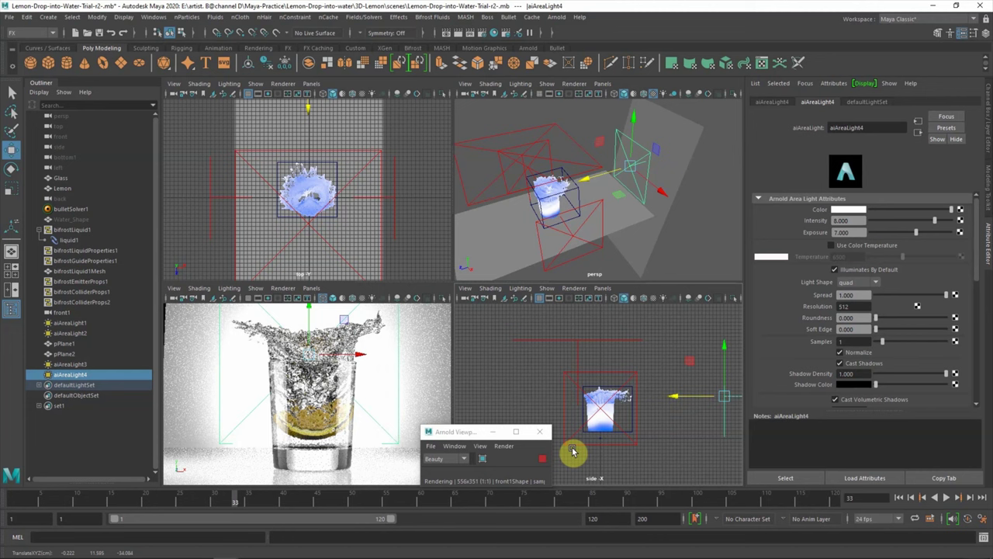
drag(674, 395, 640, 398)
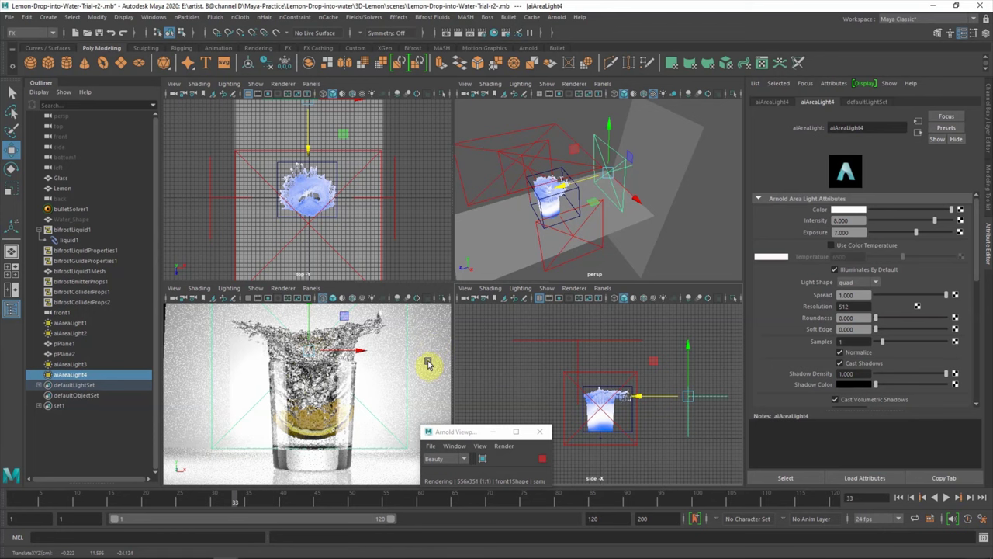
key(space)
key(space)
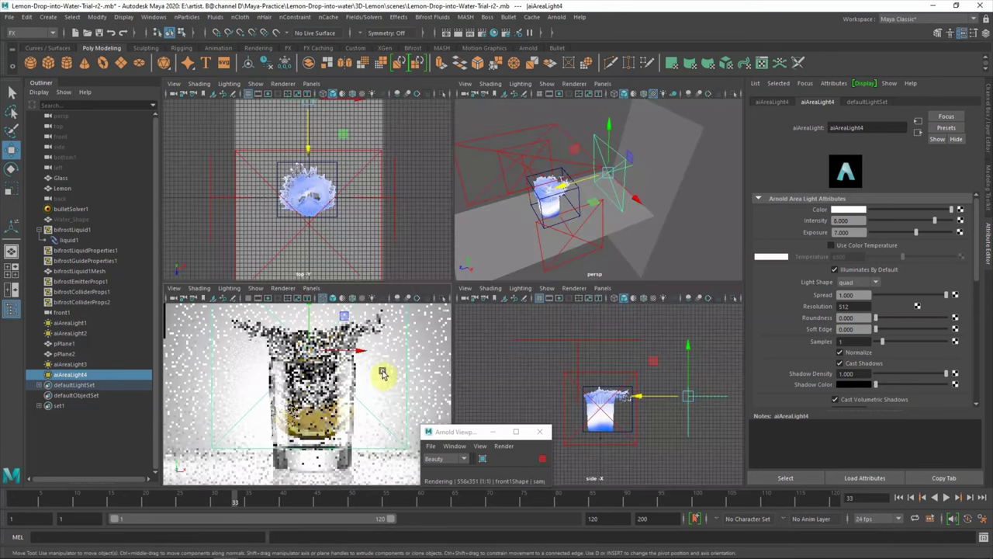
click(215, 194)
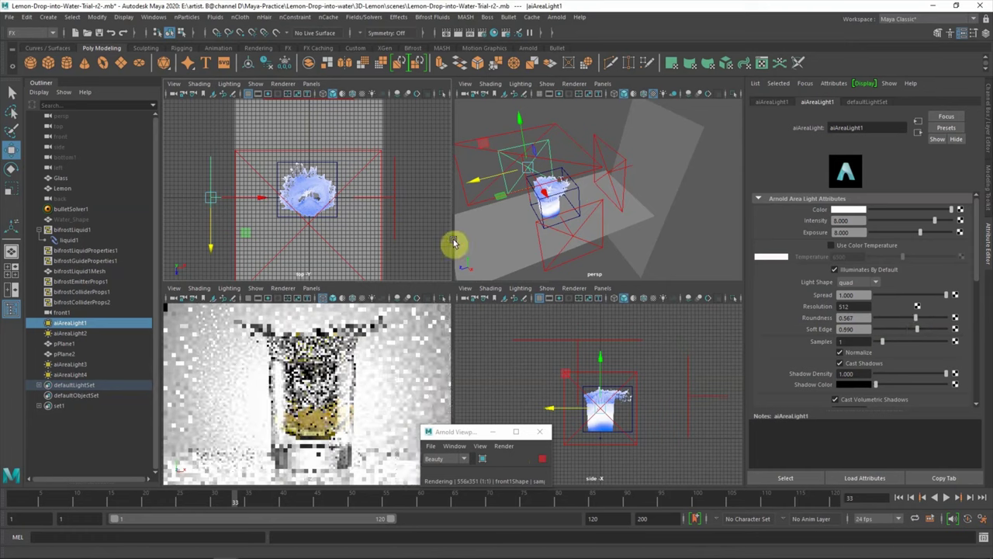
Select aiAreaLight1 and aiAreaLight2 in turn to set their exposure to 7.
click(555, 245)
click(505, 348)
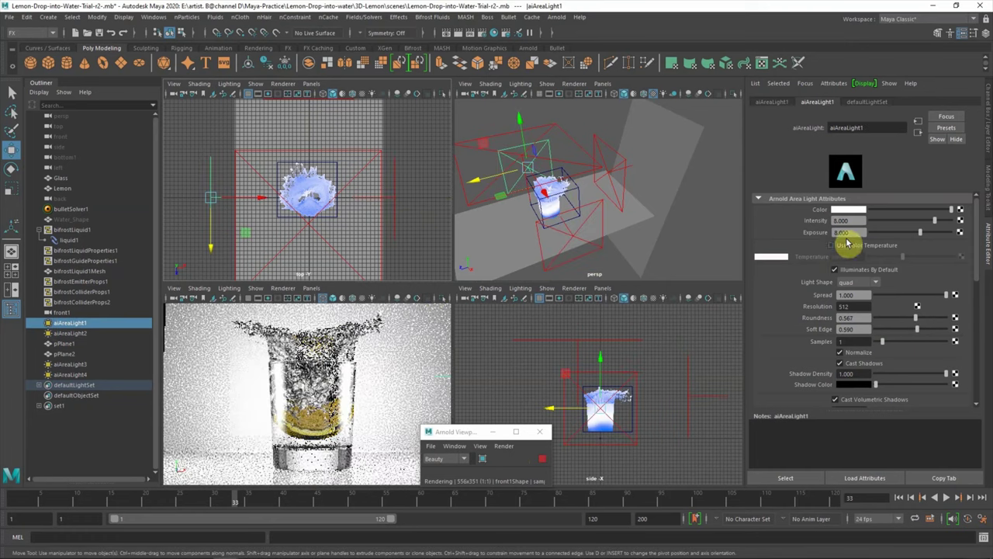
text(7.000)
click(393, 197)
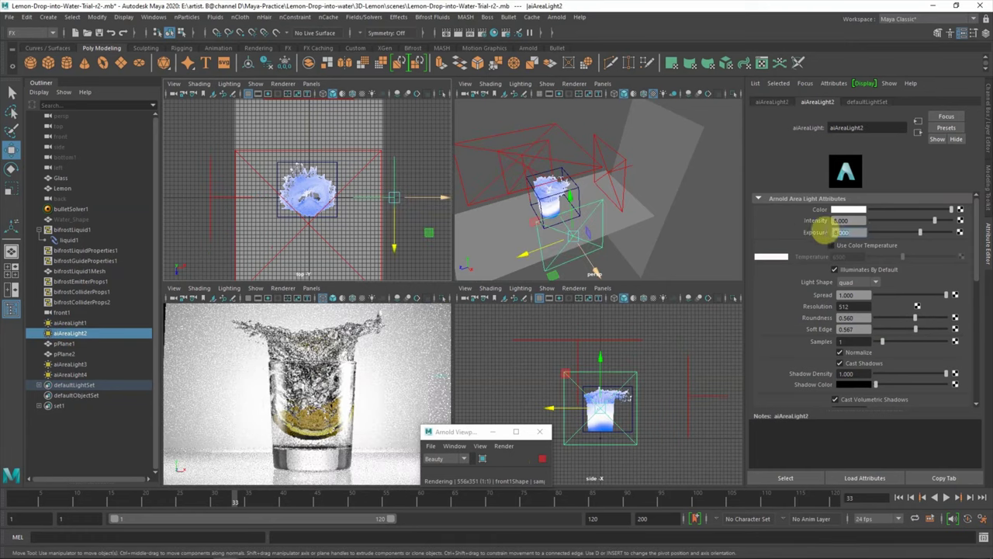
click(213, 233)
Reposition aiAreaLight1 in the top view.
key(e)
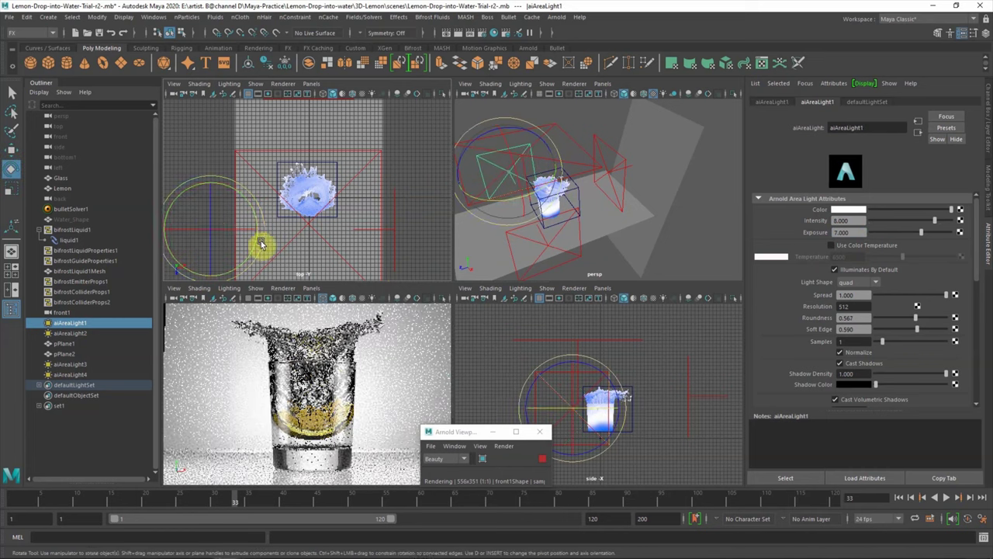
click(395, 231)
click(414, 153)
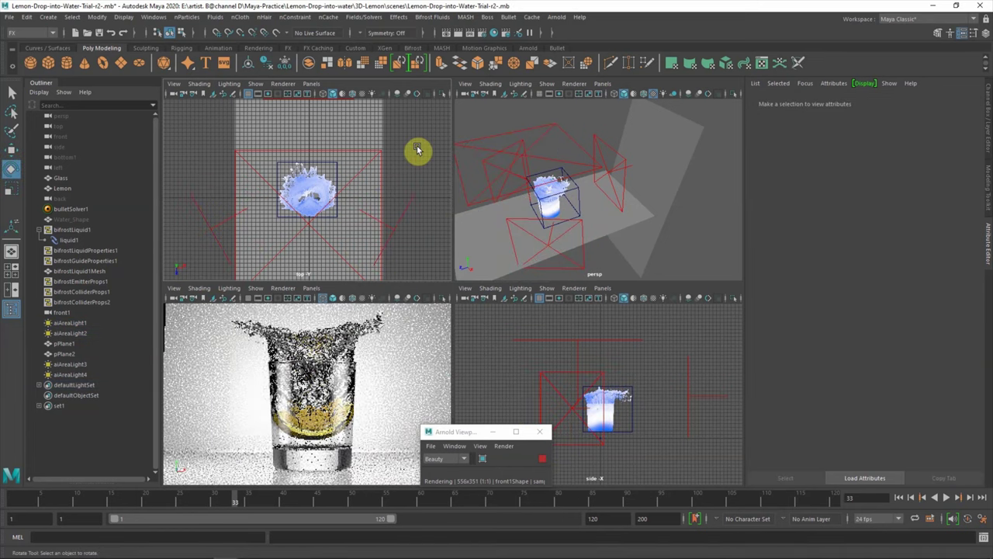
click(395, 233)
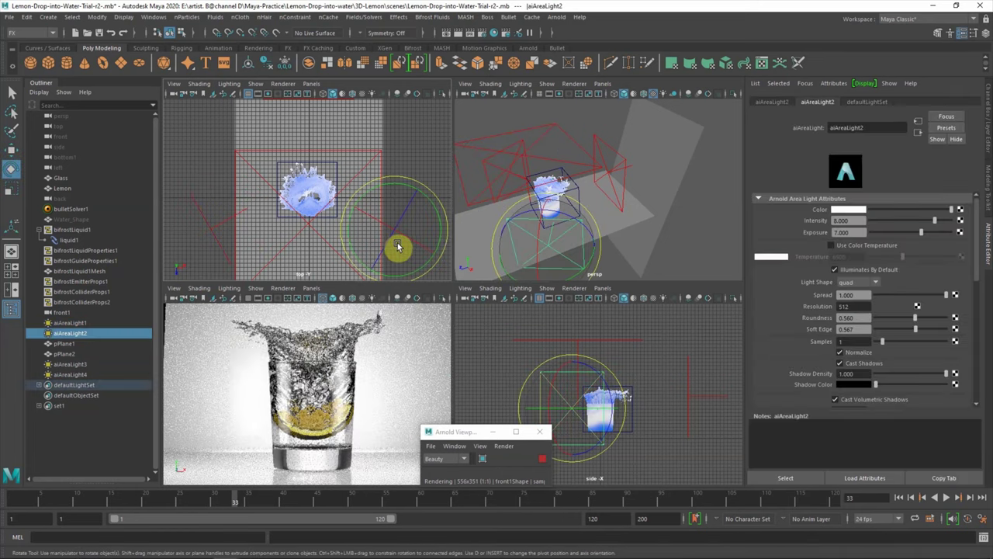
click(200, 181)
key(w)
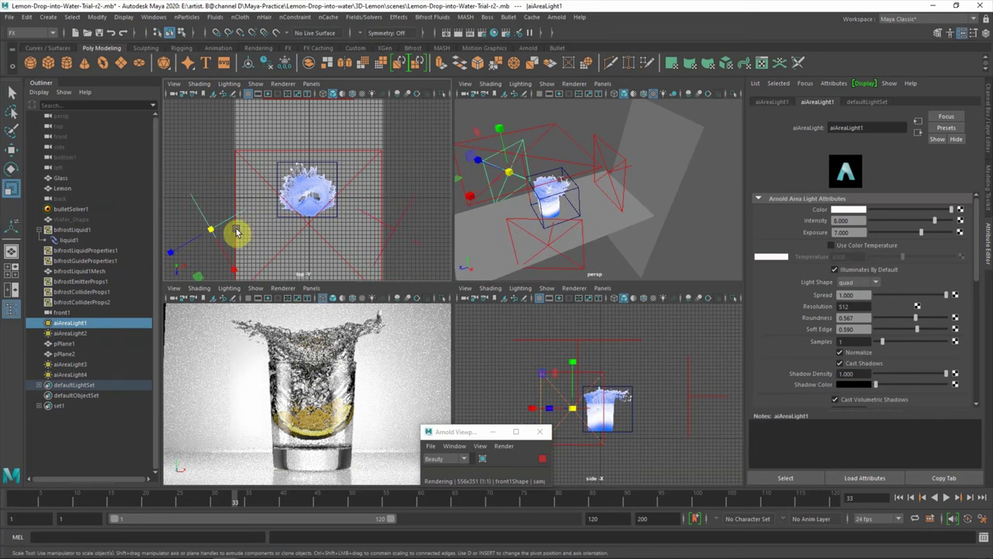
drag(233, 228, 244, 247)
Shift aiAreaLight2 closer to the glass and slightly right in the top view.
key(w)
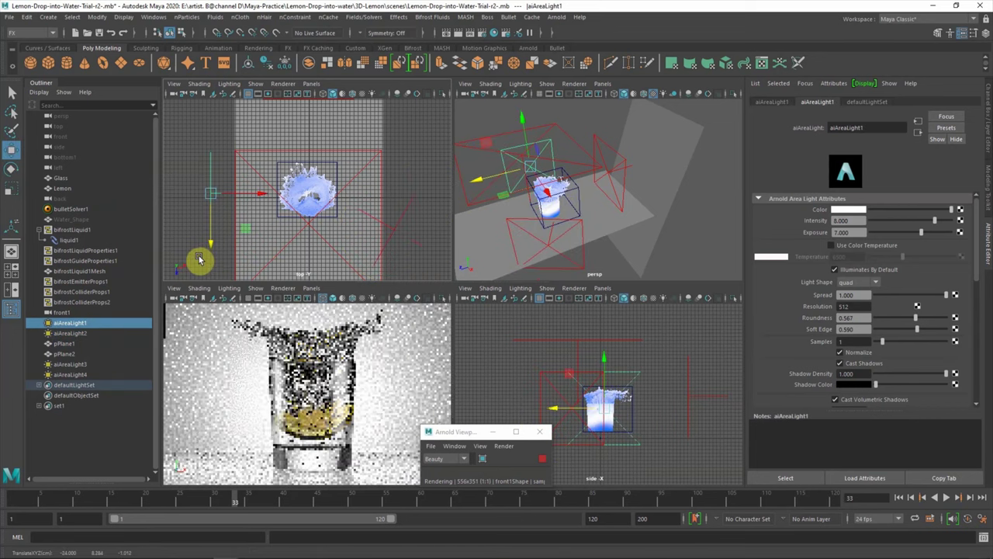
click(395, 238)
drag(395, 238, 400, 259)
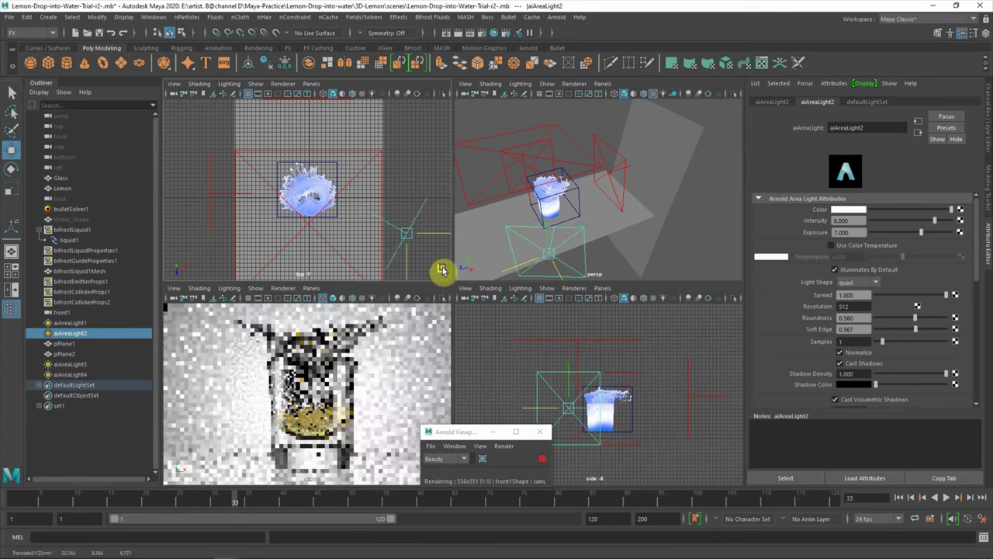
click(218, 224)
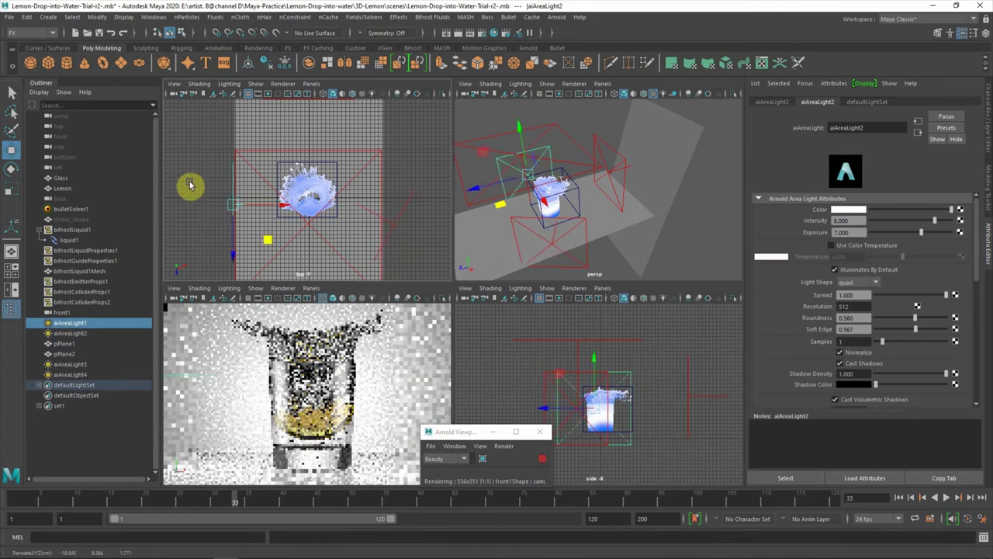
click(395, 235)
drag(397, 238, 411, 271)
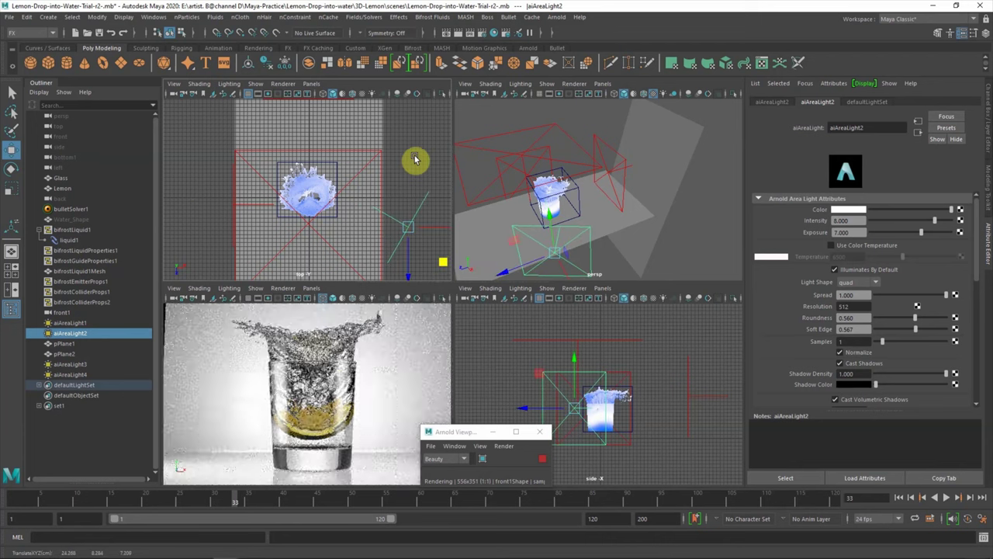
Show the Transmission settings of liquid1's aiStandardSurface3 water material.
click(63, 240)
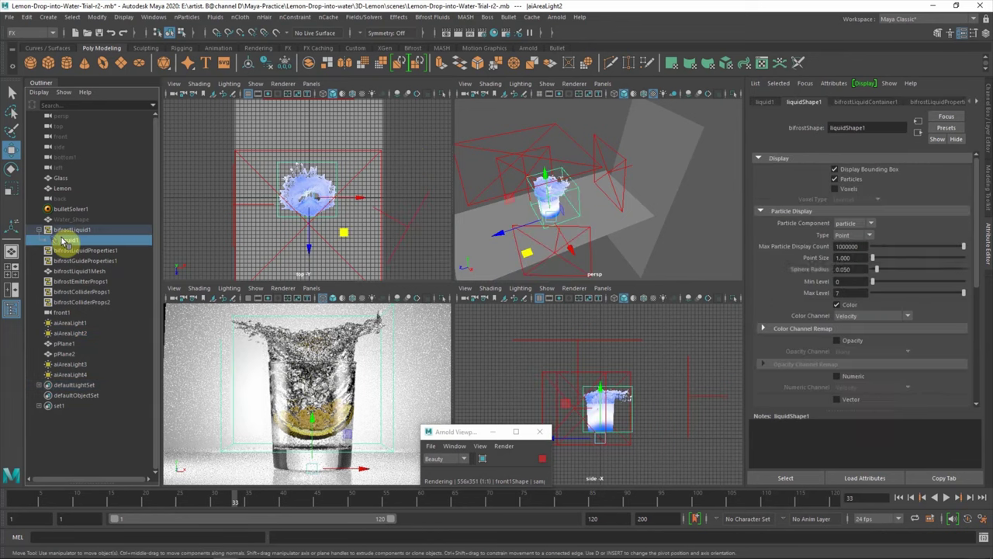
click(972, 102)
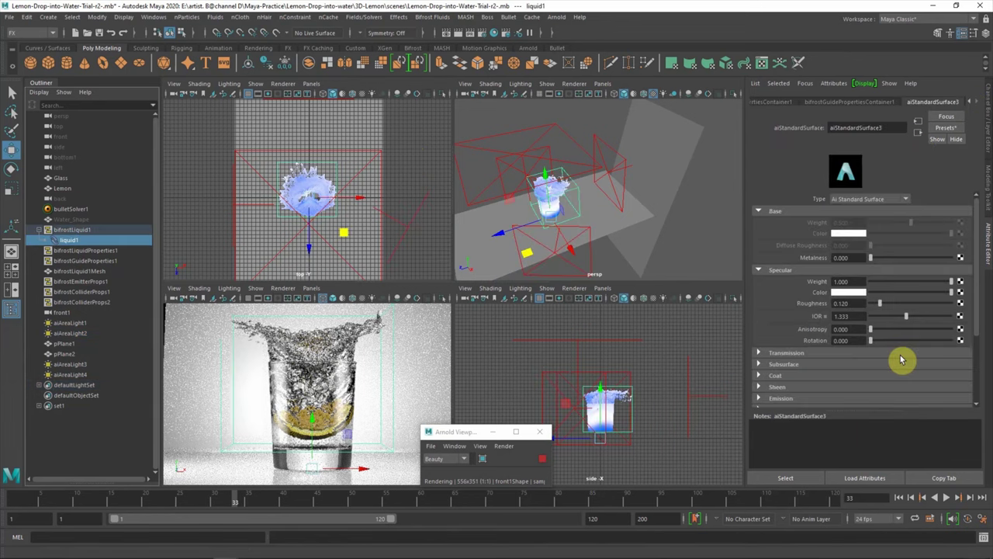
click(868, 355)
scroll(967, 259, down, 2)
Maximize the front view and deselect everything to see the clean Arnold render.
key(space)
drag(444, 432, 776, 414)
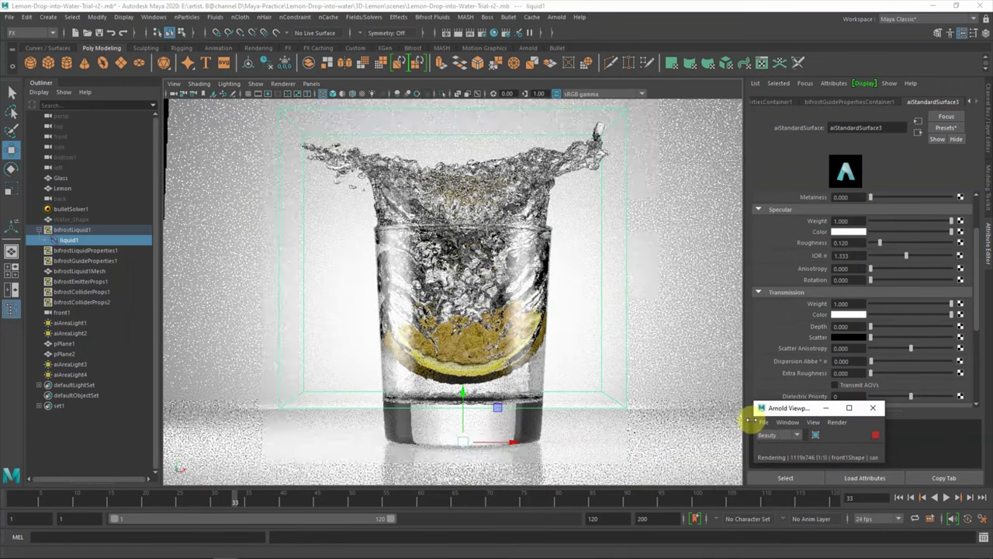
click(43, 450)
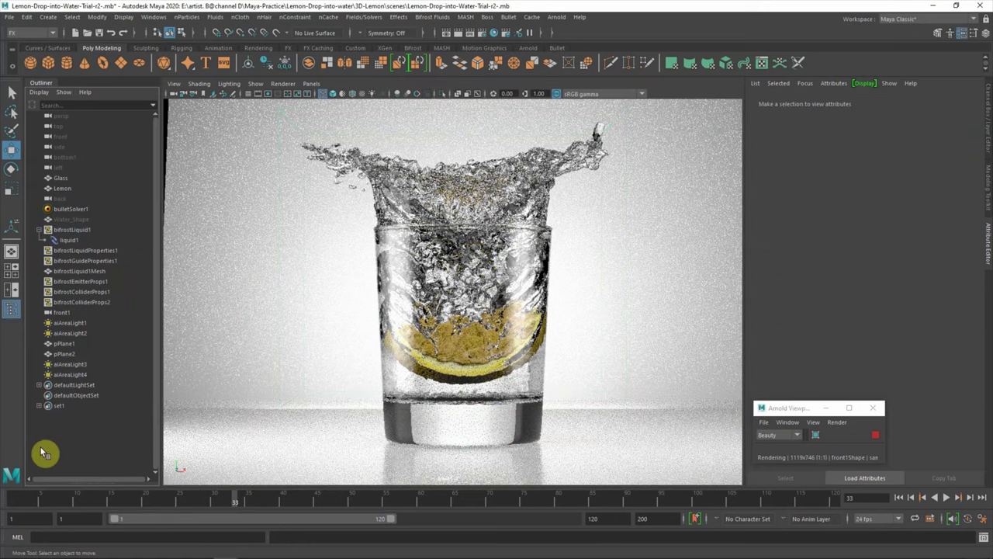